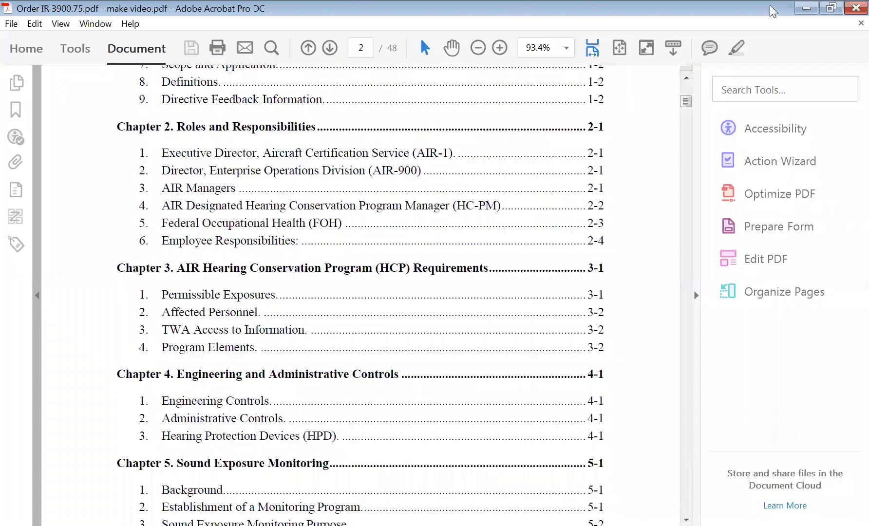
- Run an accessibility Full Check on all pages of the document
{"action": "left_click", "coordinate": [767, 130]}
{"action": "left_click", "coordinate": [769, 213]}
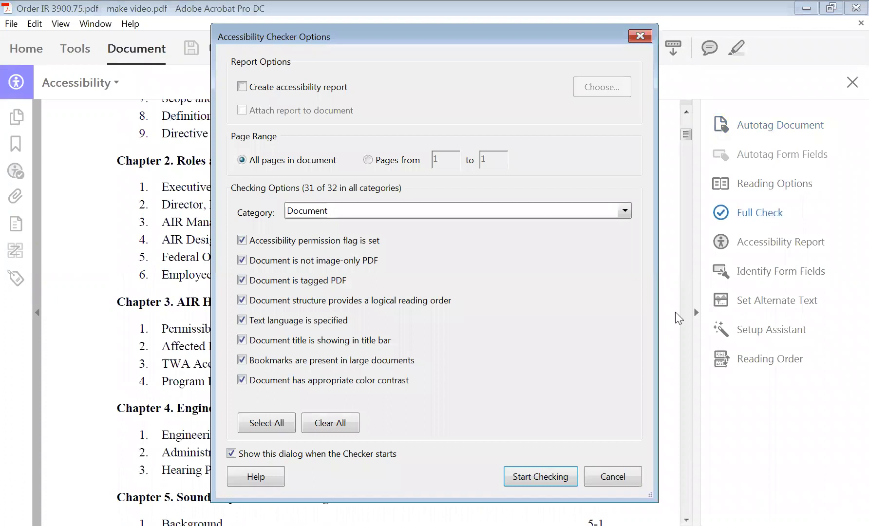
{"action": "left_click", "coordinate": [541, 476]}
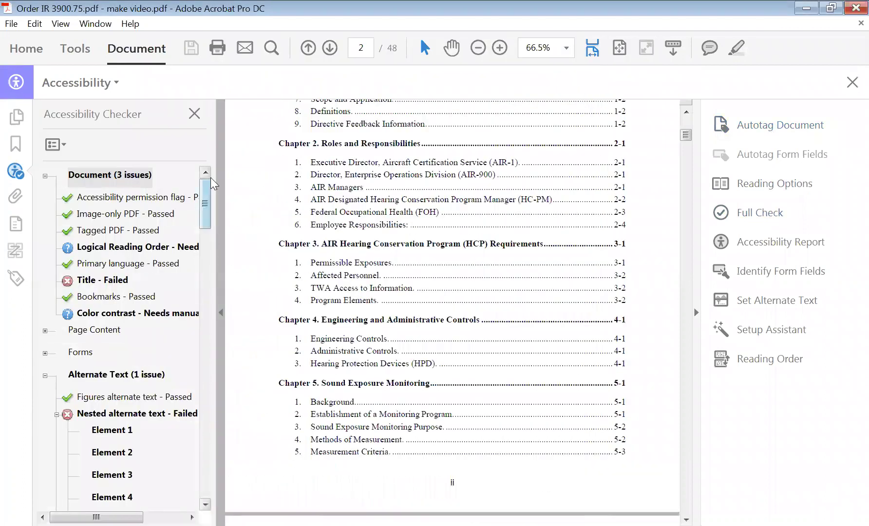
- Scroll the checker results to Nested alternate text and show Element 1, Figure 5-1 on page 16
{"action": "left_click_drag", "start_coordinate": [205, 197], "coordinate": [206, 226]}
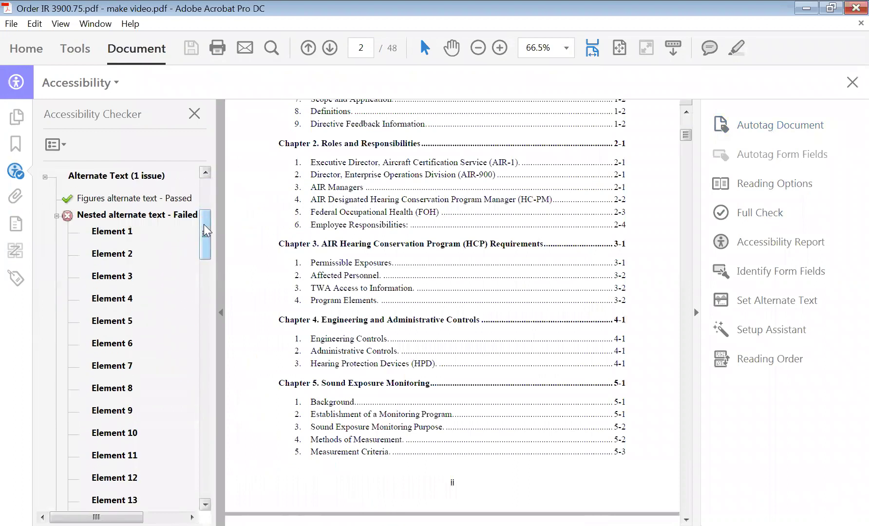
{"action": "left_click_drag", "start_coordinate": [206, 231], "coordinate": [225, 176]}
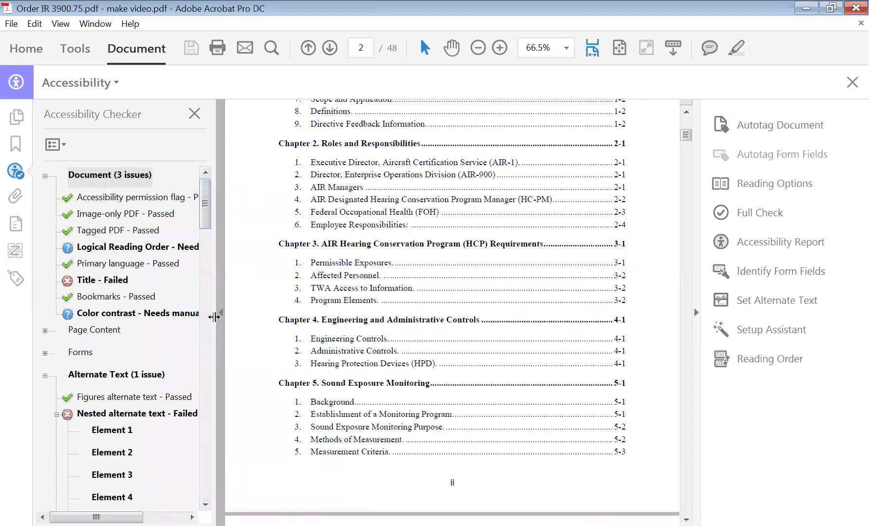
{"action": "scroll", "coordinate": [217, 315], "scroll_direction": "down", "scroll_amount": 2}
{"action": "left_click_drag", "start_coordinate": [206, 214], "coordinate": [205, 246]}
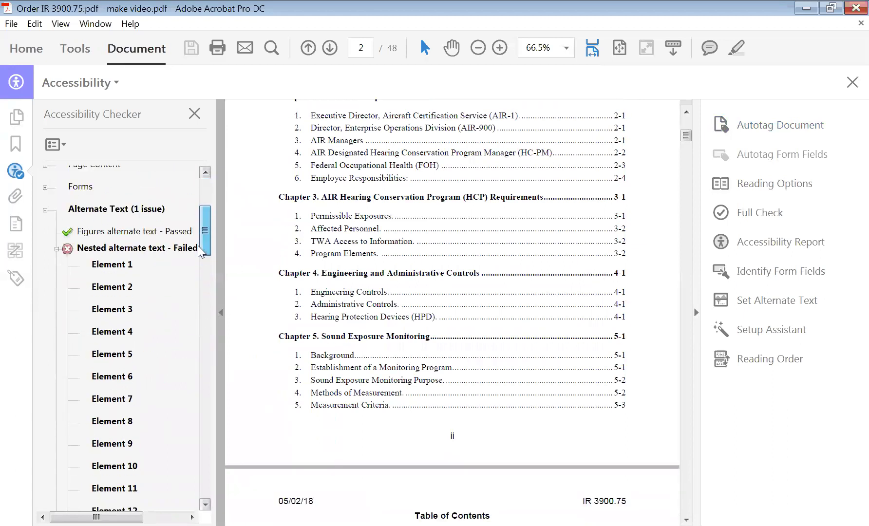
{"action": "left_click", "coordinate": [113, 265]}
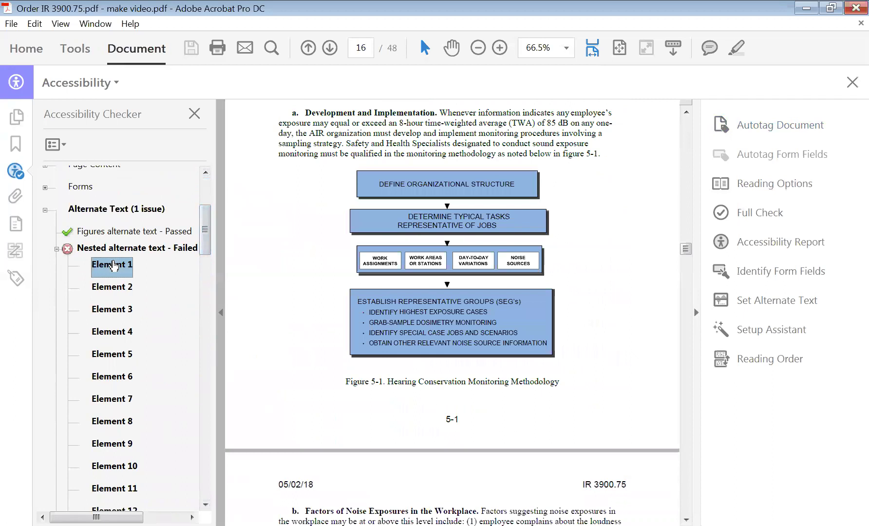
- Reveal Element 1 in the Tags panel and expand the four Span tags under LBody
{"action": "right_click", "coordinate": [113, 265]}
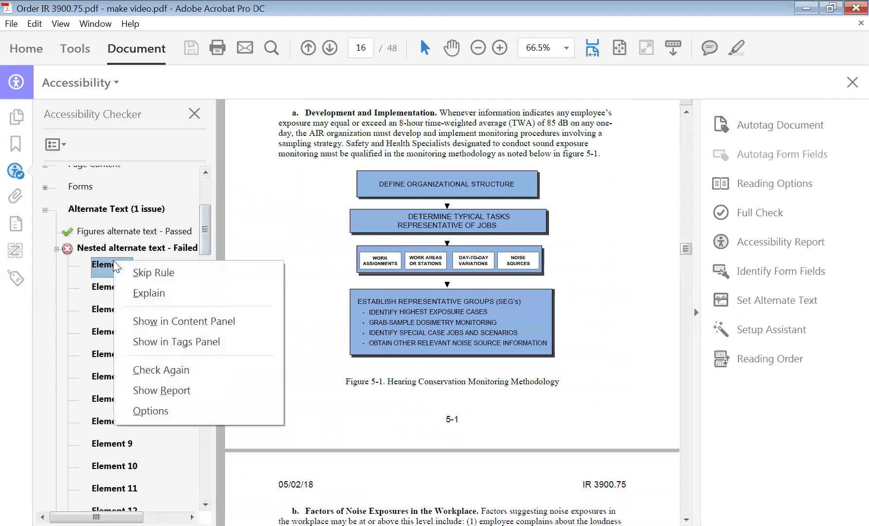
{"action": "left_click", "coordinate": [185, 345]}
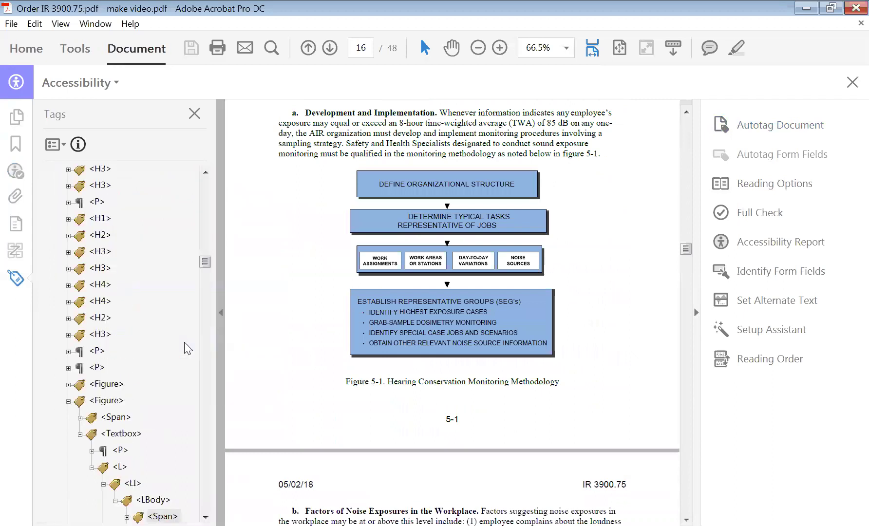
{"action": "scroll", "coordinate": [185, 347], "scroll_direction": "down", "scroll_amount": 3}
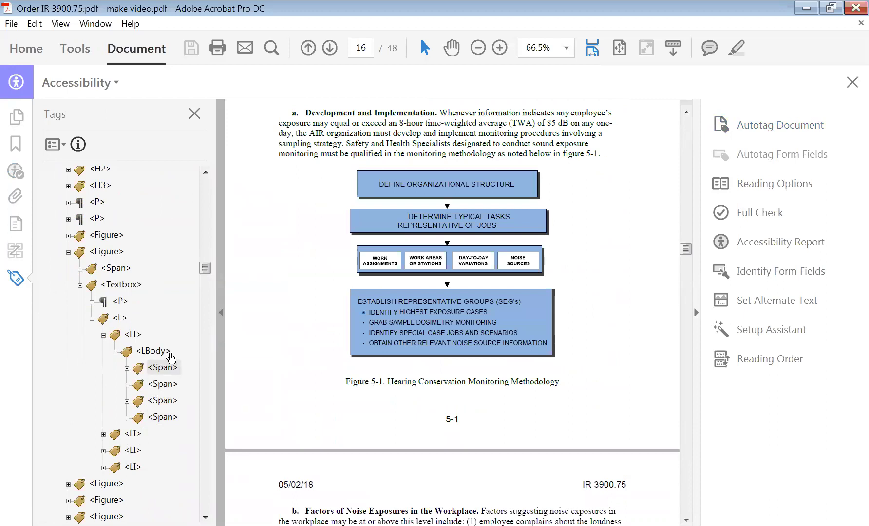
{"action": "left_click", "coordinate": [158, 367]}
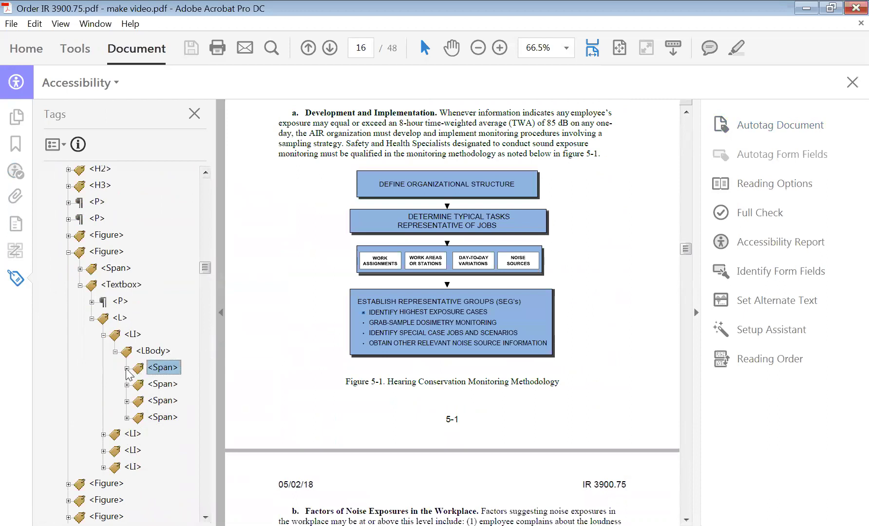
{"action": "left_click", "coordinate": [126, 369]}
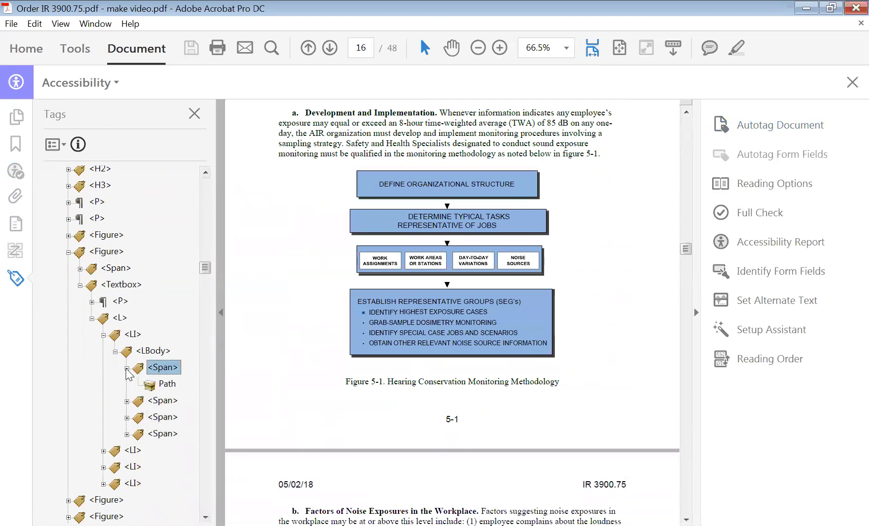
{"action": "left_click", "coordinate": [127, 401]}
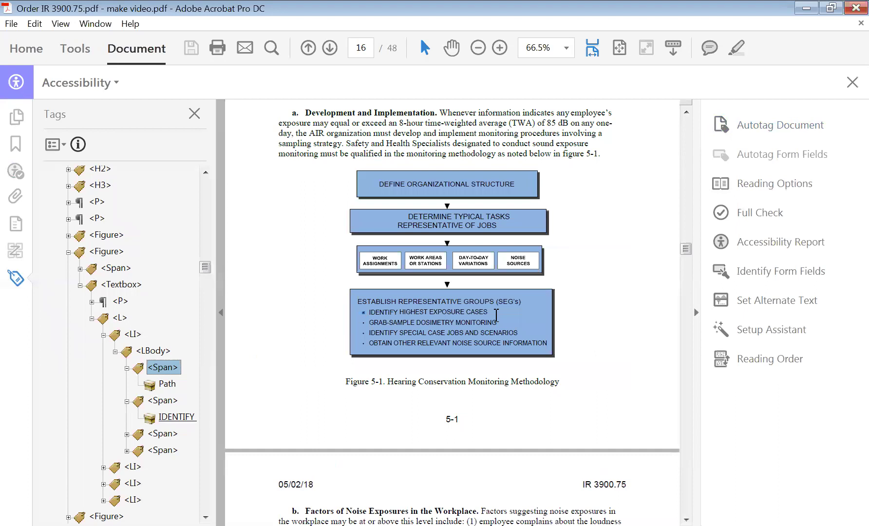
{"action": "left_click", "coordinate": [127, 435]}
{"action": "left_click", "coordinate": [126, 468]}
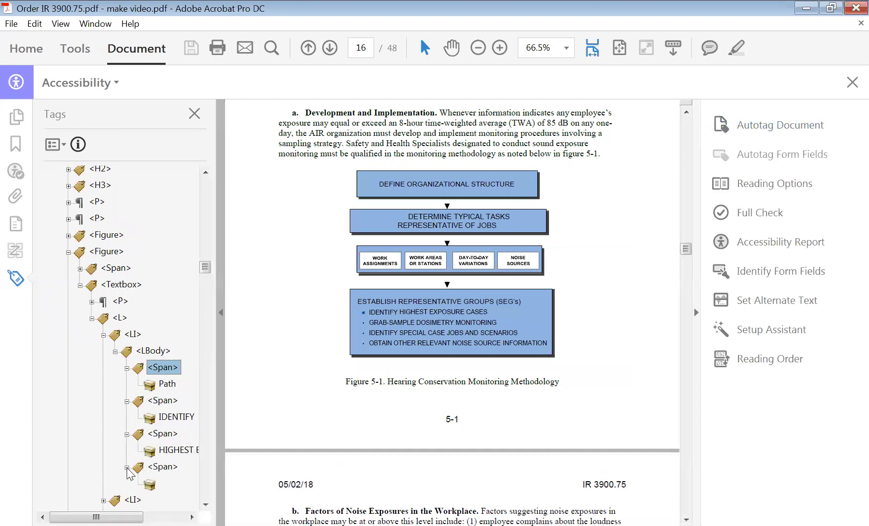
{"action": "left_click_drag", "start_coordinate": [97, 517], "coordinate": [111, 517]}
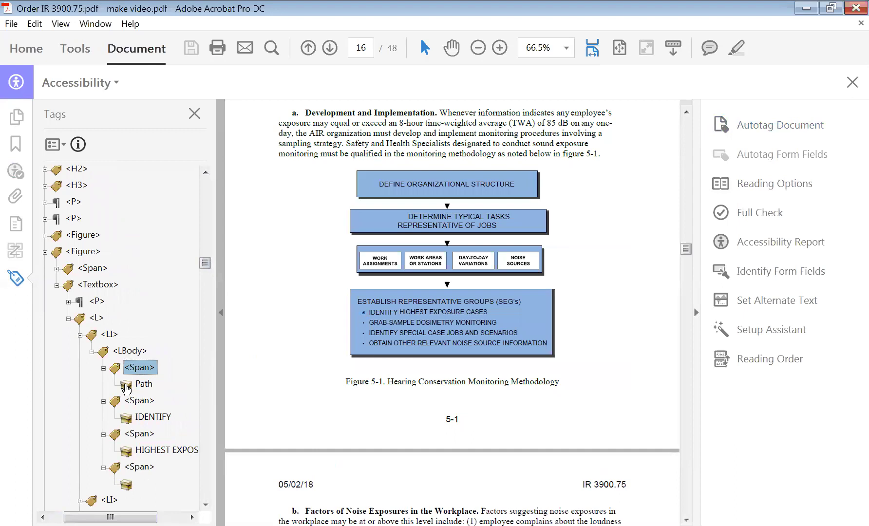
- Move Path, IDENTIFY, HIGHEST EXPOSURE CASES and the last content under LBody, deleting the empty Span
{"action": "left_click_drag", "start_coordinate": [126, 387], "coordinate": [123, 360]}
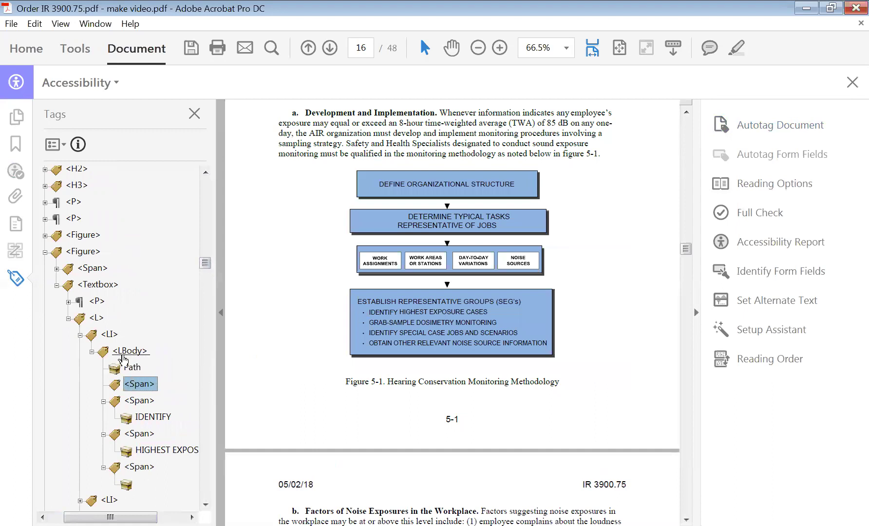
{"action": "left_click_drag", "start_coordinate": [135, 418], "coordinate": [118, 378]}
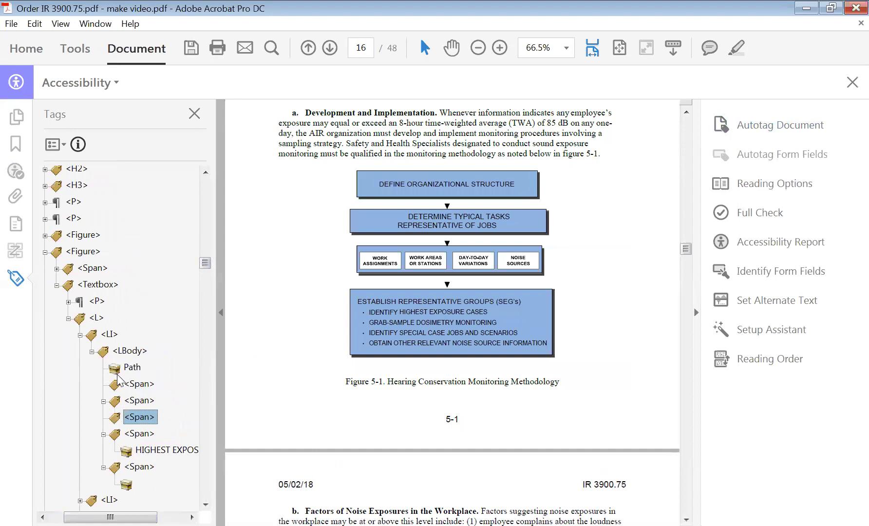
{"action": "left_click_drag", "start_coordinate": [126, 455], "coordinate": [120, 393]}
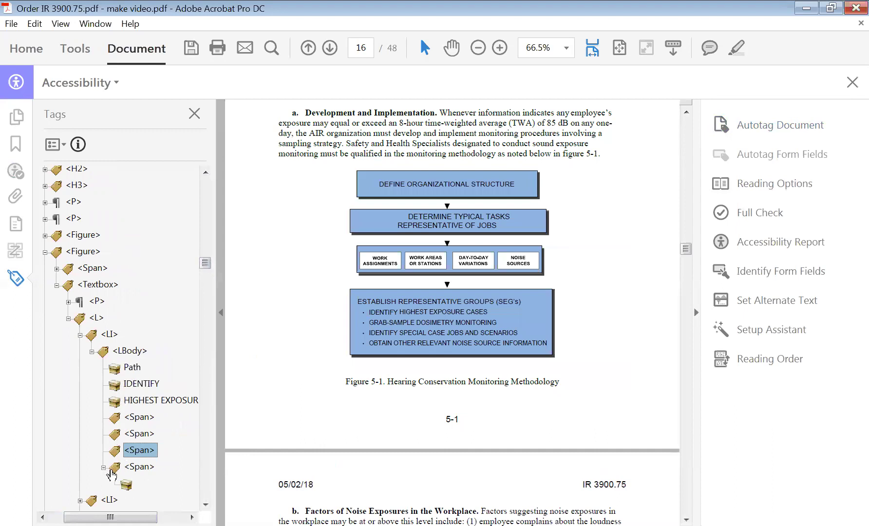
{"action": "left_click_drag", "start_coordinate": [126, 484], "coordinate": [121, 414]}
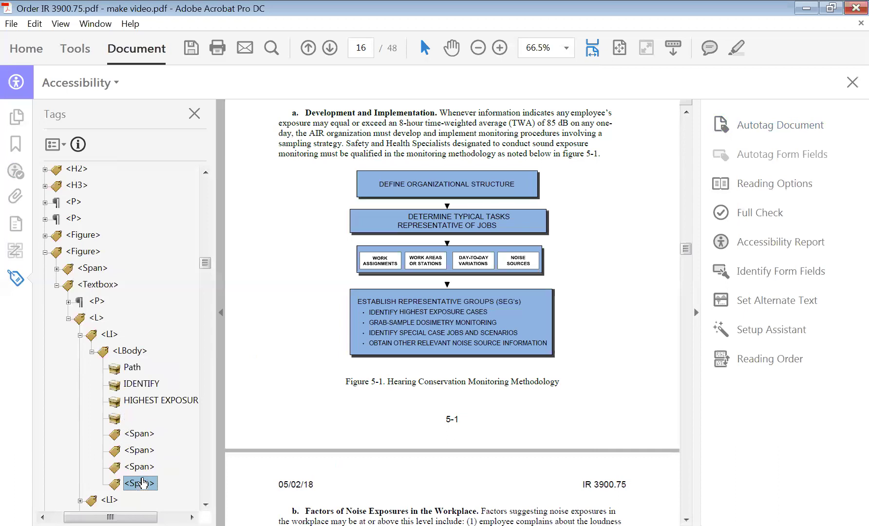
{"action": "left_click", "coordinate": [141, 434]}
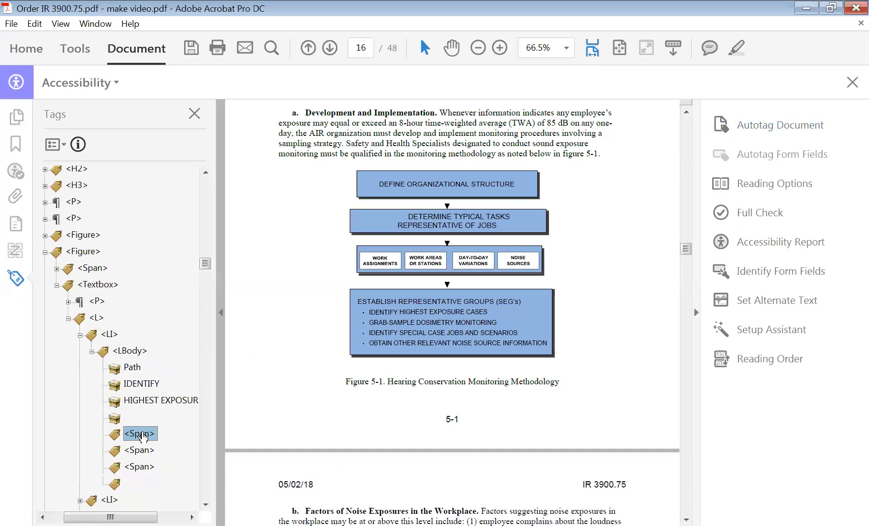
{"action": "key", "text": "Delete"}
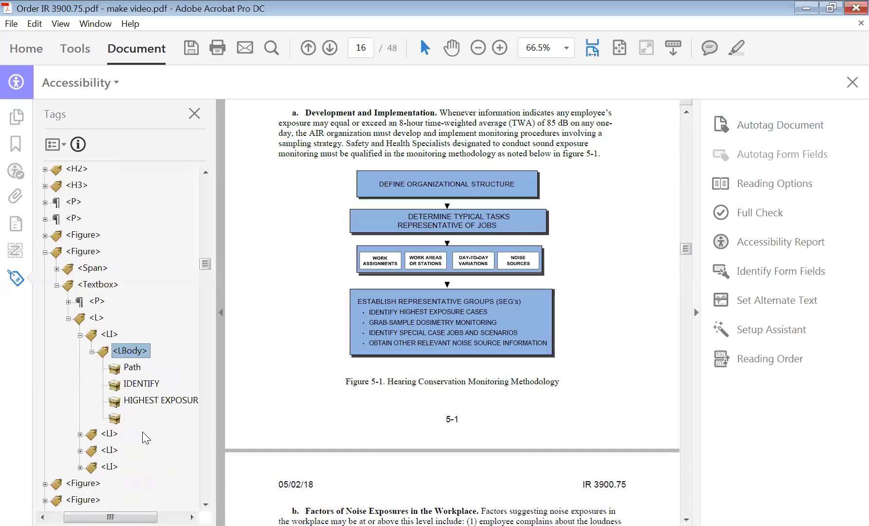
- Collapse the Figure 5-1 tag tree and review failing Elements 2–4 in the checker
{"action": "left_click", "coordinate": [91, 352]}
{"action": "left_click", "coordinate": [79, 335]}
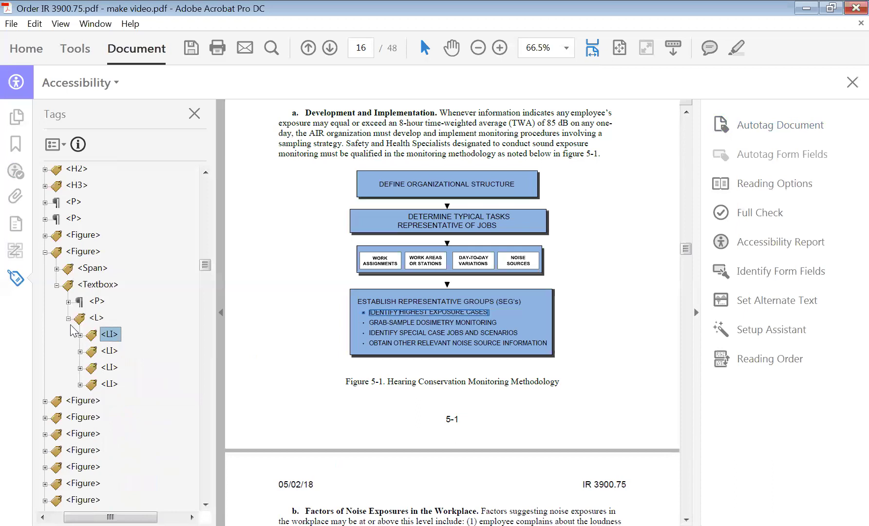
{"action": "left_click", "coordinate": [69, 319]}
{"action": "left_click", "coordinate": [57, 285]}
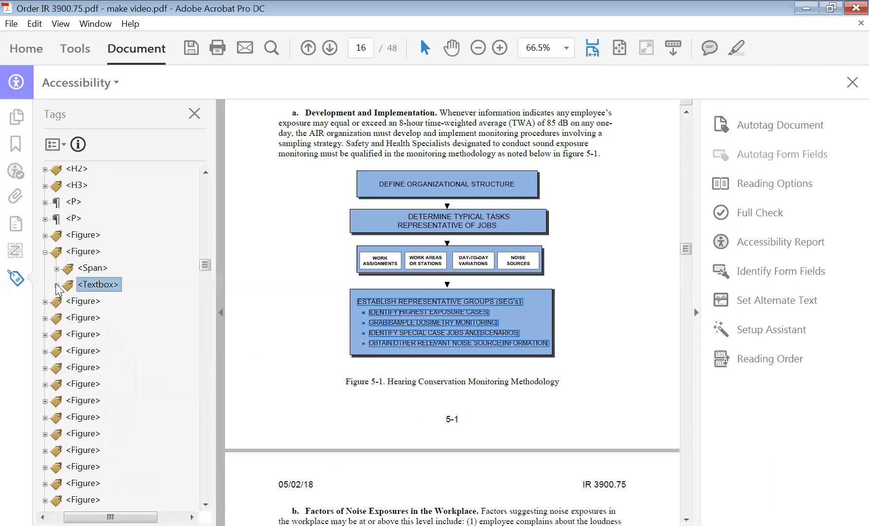
{"action": "left_click", "coordinate": [45, 252]}
{"action": "left_click", "coordinate": [20, 170]}
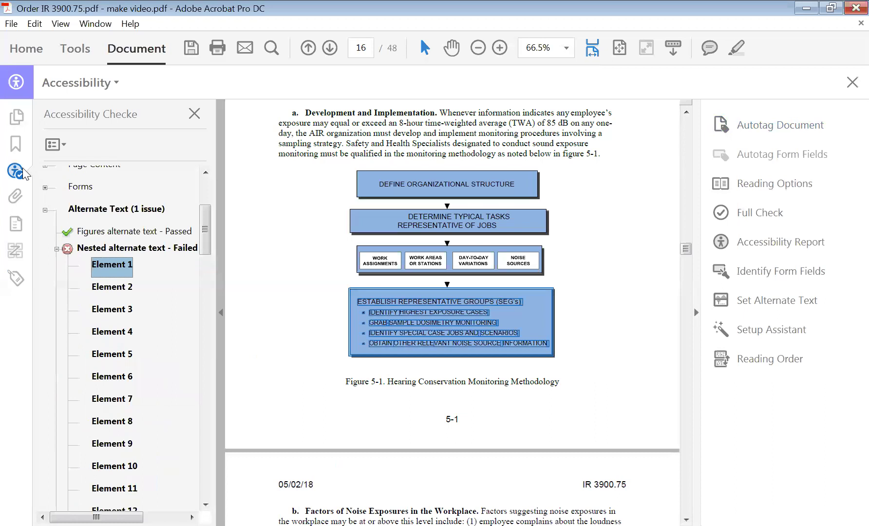
{"action": "left_click", "coordinate": [117, 291]}
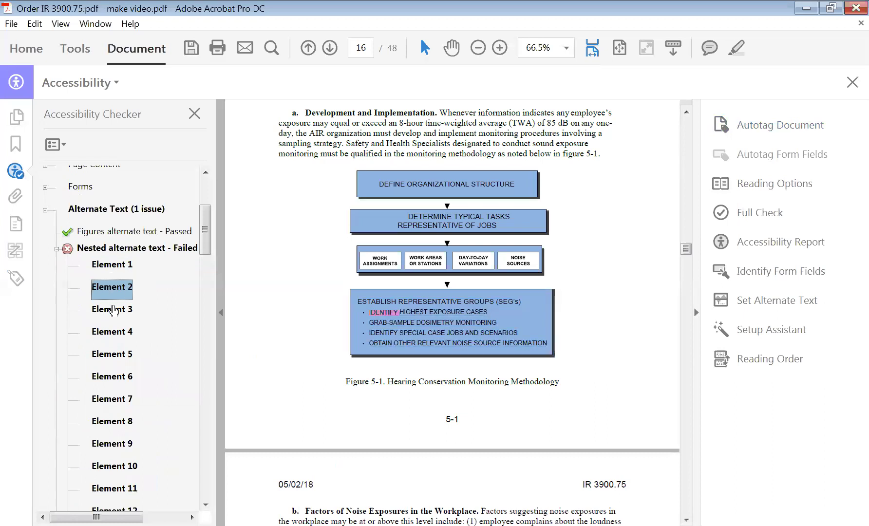
{"action": "left_click", "coordinate": [113, 309]}
{"action": "left_click", "coordinate": [117, 333]}
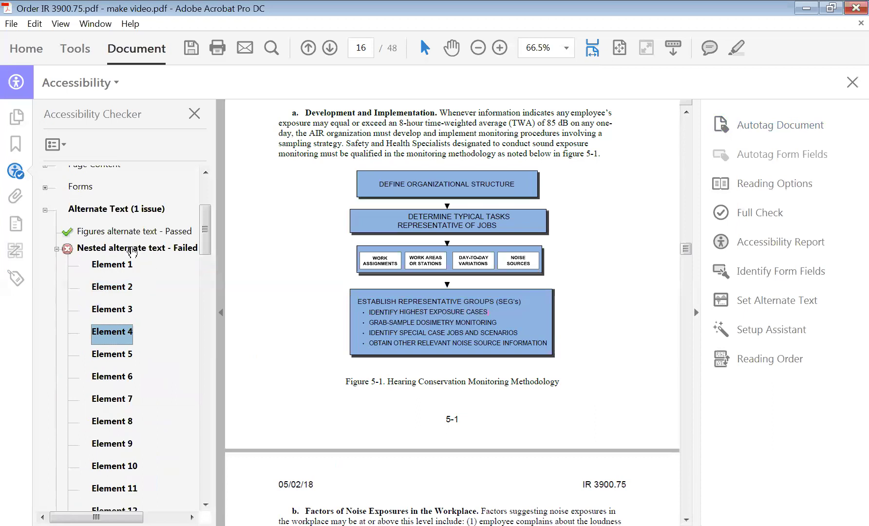
- Rerun the Nested alternate text check with Check Again and show its first failing element
{"action": "right_click", "coordinate": [134, 251]}
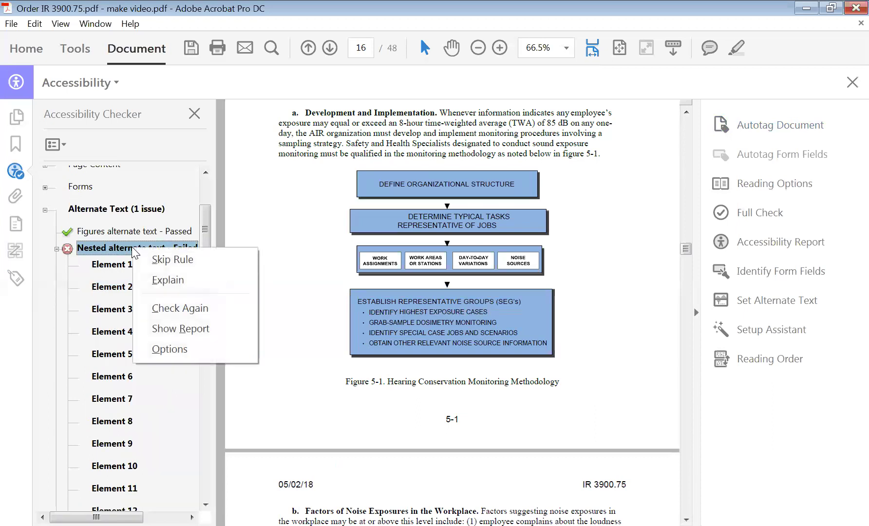
{"action": "left_click", "coordinate": [183, 306]}
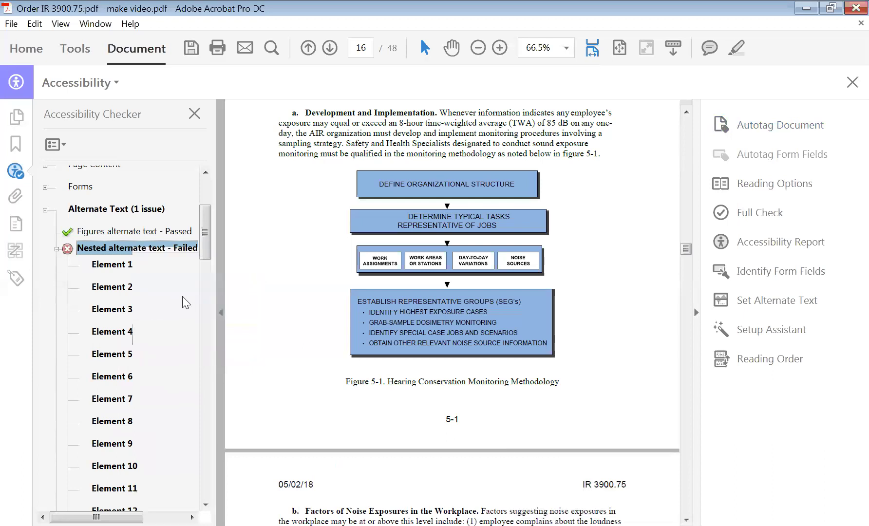
{"action": "left_click", "coordinate": [119, 267]}
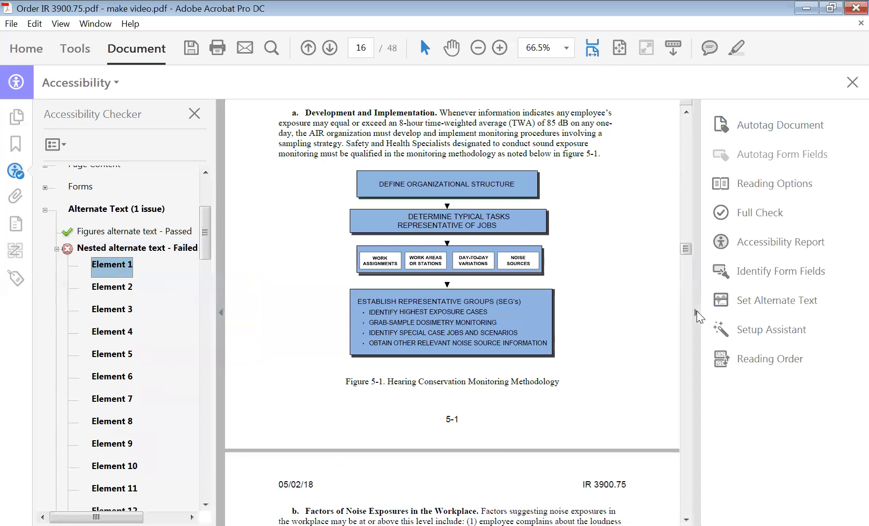
- Hide the tools pane and zoom the page view to 125%
{"action": "left_click", "coordinate": [696, 311]}
{"action": "left_click", "coordinate": [500, 47]}
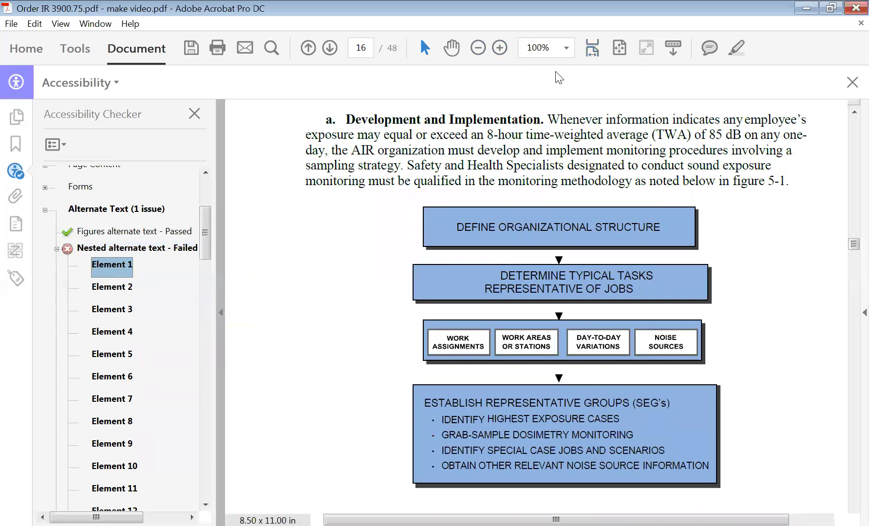
{"action": "left_click", "coordinate": [501, 47]}
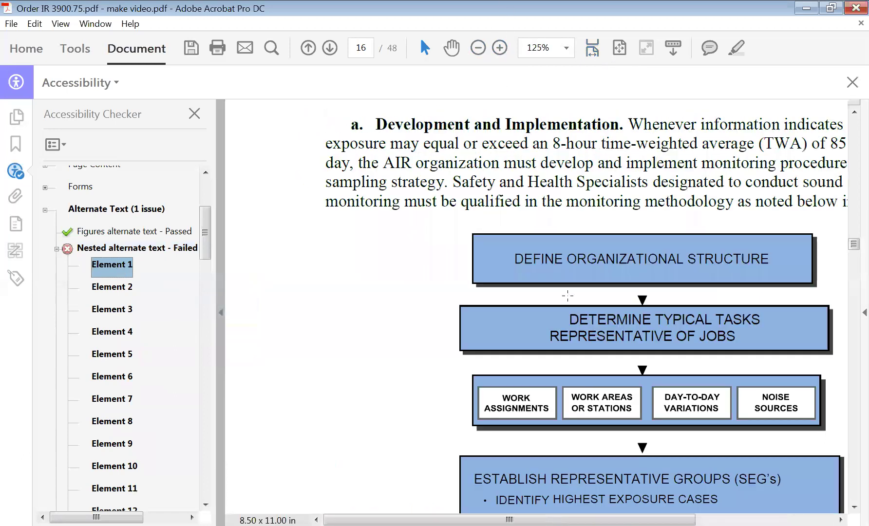
{"action": "scroll", "coordinate": [579, 262], "scroll_direction": "down", "scroll_amount": 1}
{"action": "left_click_drag", "start_coordinate": [509, 519], "coordinate": [586, 520]}
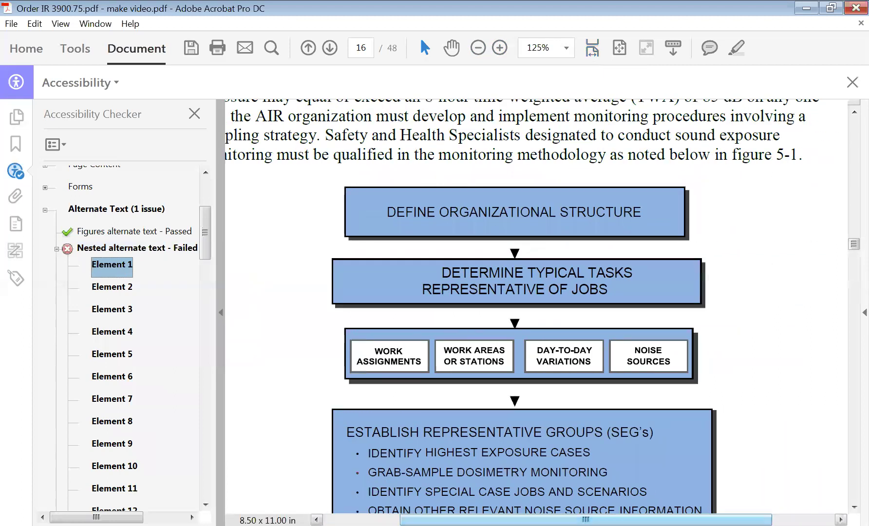
{"action": "scroll", "coordinate": [677, 375], "scroll_direction": "down", "scroll_amount": 3}
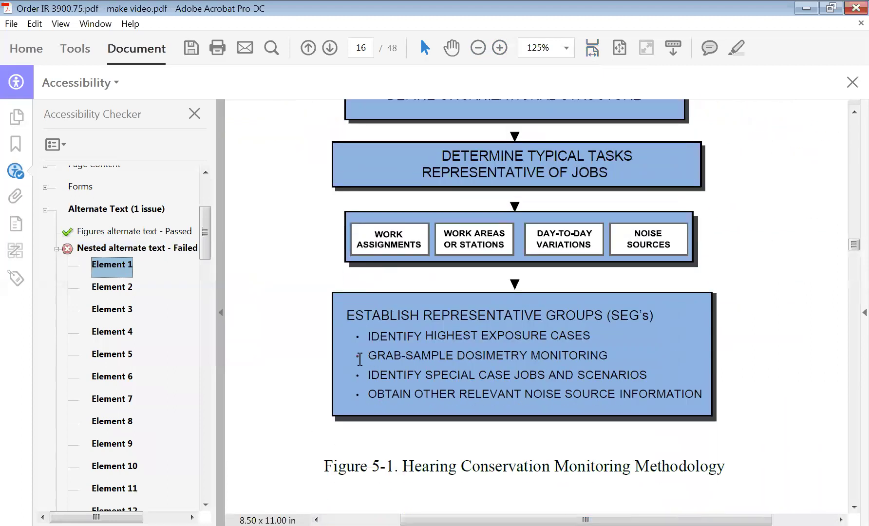
- Inspect failing Elements 2–4, then show Element 1 in the Tags panel
{"action": "left_click", "coordinate": [110, 292]}
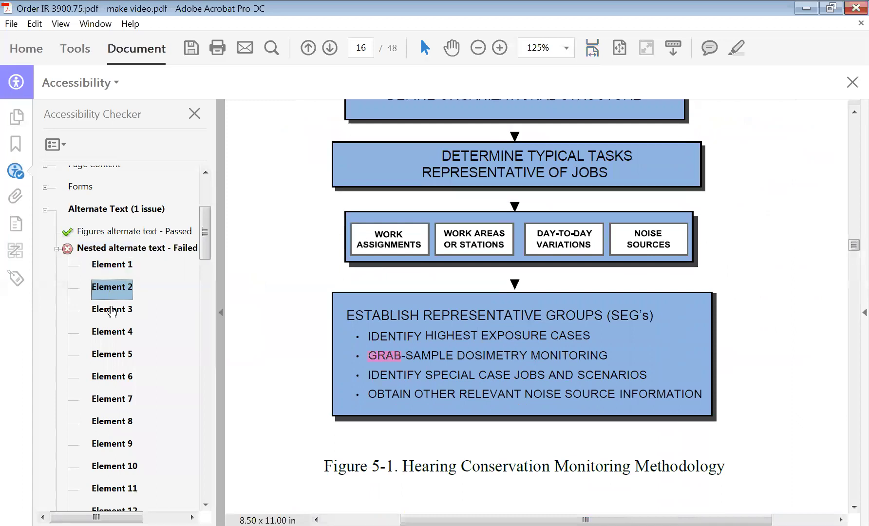
{"action": "left_click", "coordinate": [112, 312]}
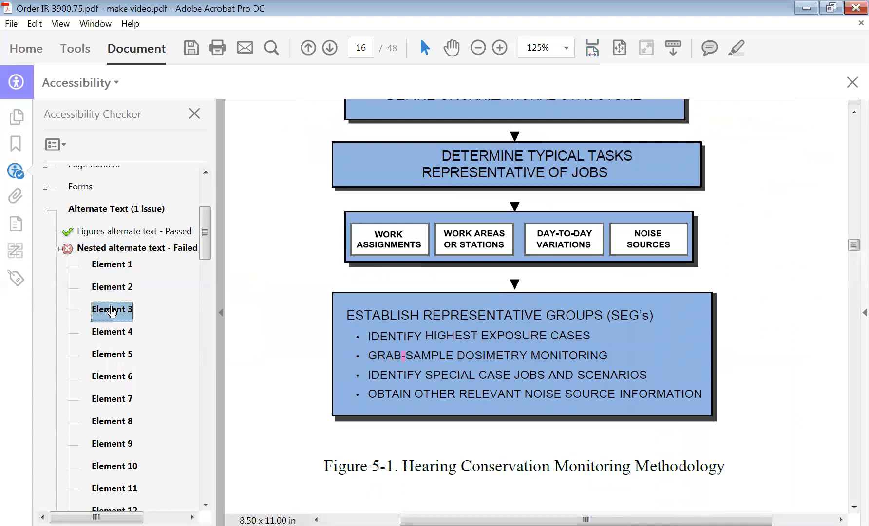
{"action": "left_click", "coordinate": [108, 335]}
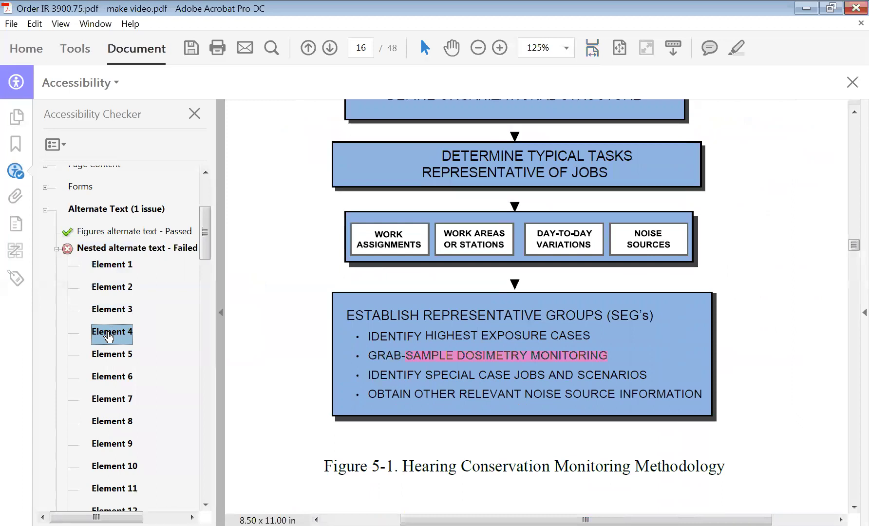
{"action": "right_click", "coordinate": [112, 271]}
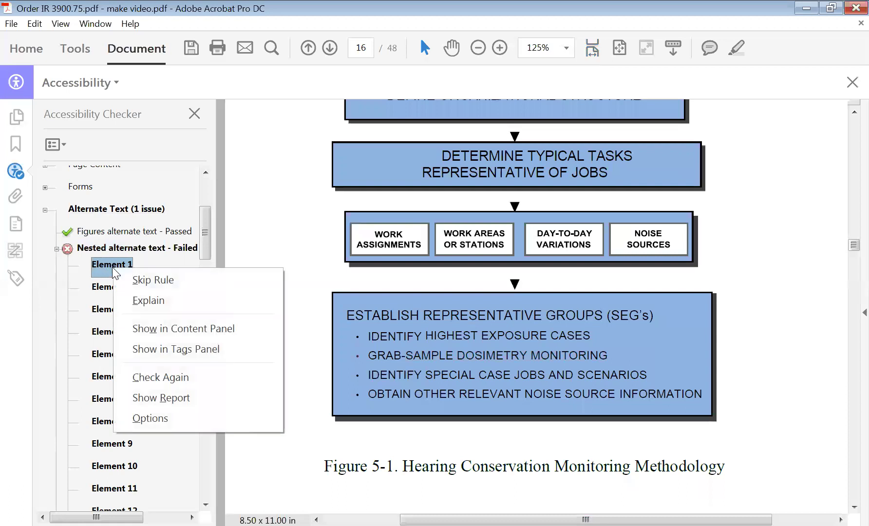
{"action": "left_click", "coordinate": [151, 349]}
{"action": "scroll", "coordinate": [154, 345], "scroll_direction": "down", "scroll_amount": 2}
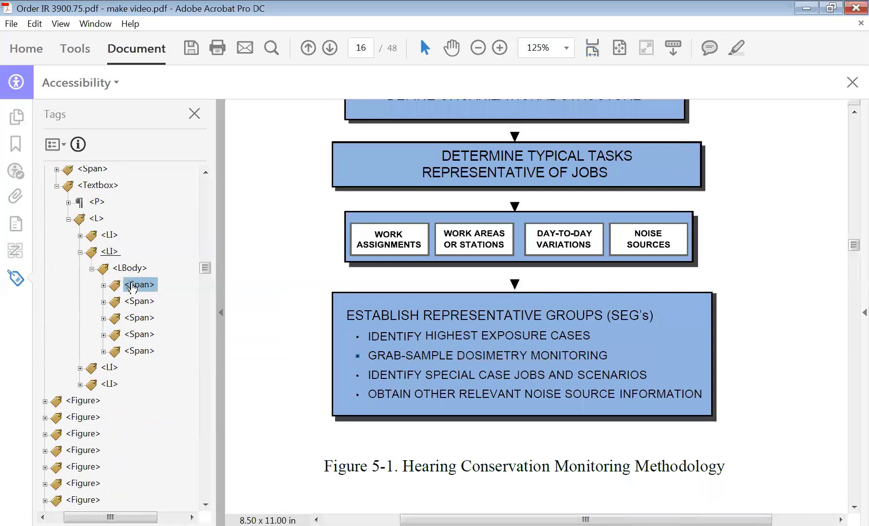
- Expand all five Span tags under the second list item's LBody
{"action": "left_click", "coordinate": [103, 286]}
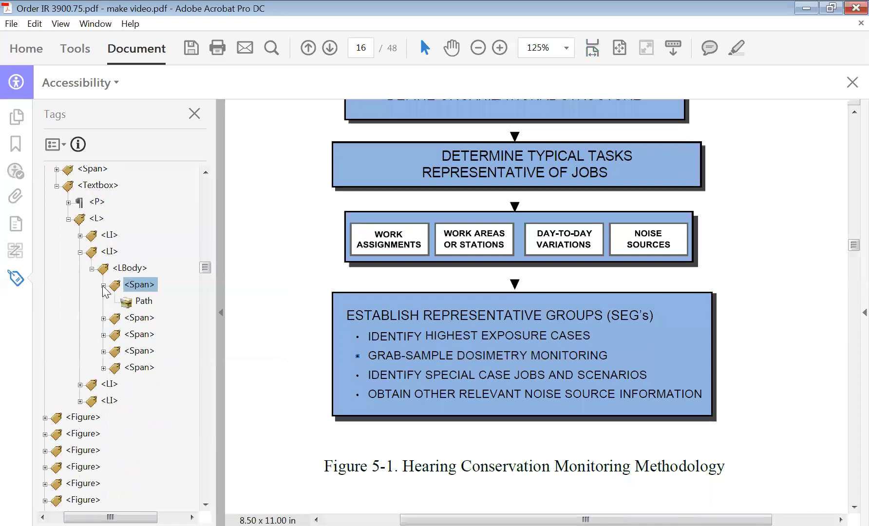
{"action": "left_click", "coordinate": [104, 319]}
{"action": "scroll", "coordinate": [103, 324], "scroll_direction": "down", "scroll_amount": 1}
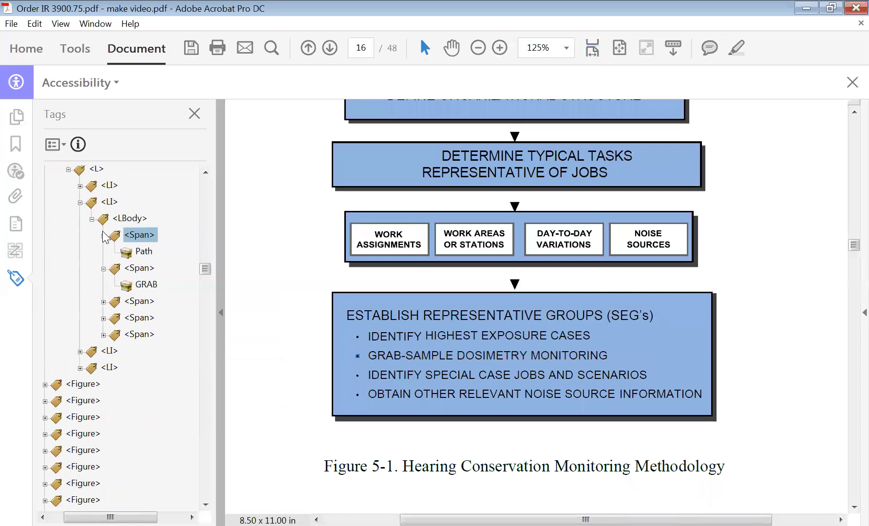
{"action": "left_click", "coordinate": [103, 301]}
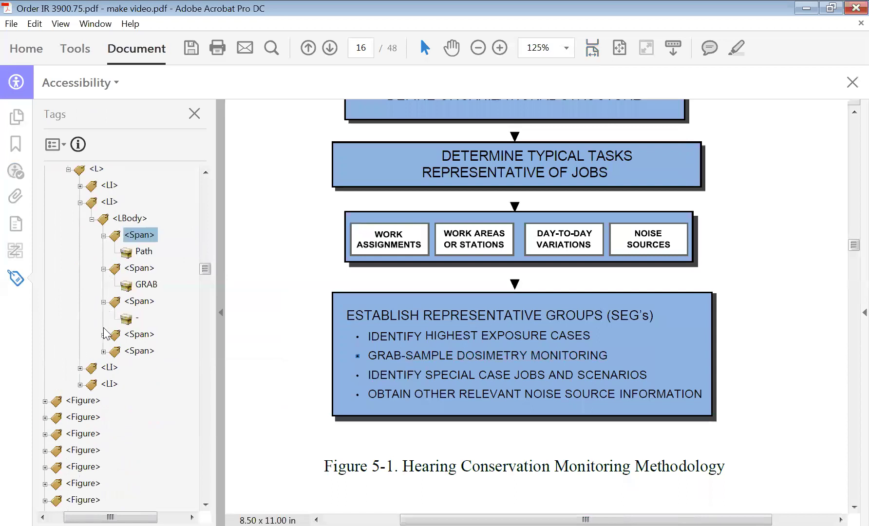
{"action": "left_click", "coordinate": [104, 335]}
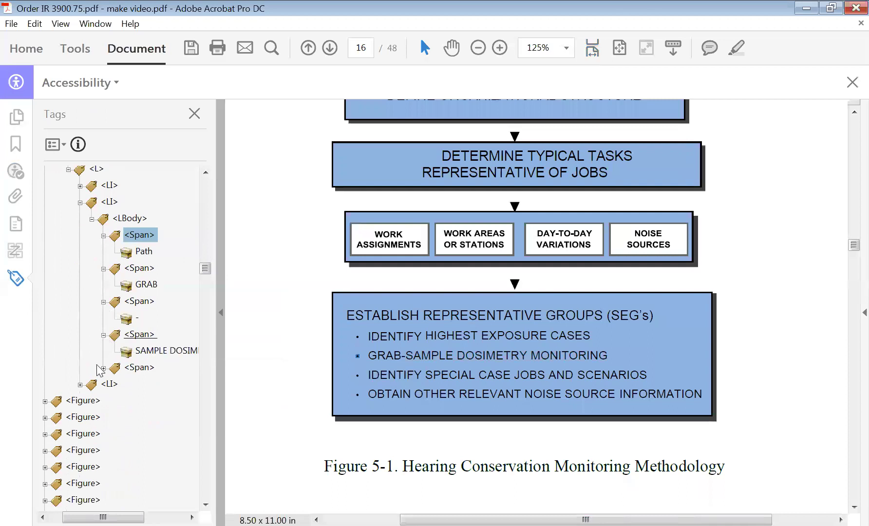
{"action": "left_click", "coordinate": [103, 368]}
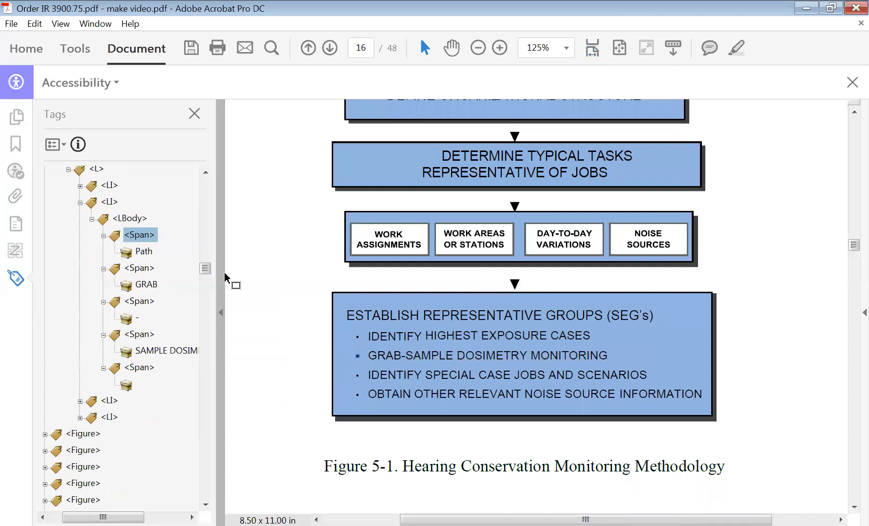
- Select Path, GRAB, the hyphen, SAMPLE DOSIMETRY MONITORING and the empty item to locate each
{"action": "left_click", "coordinate": [148, 255]}
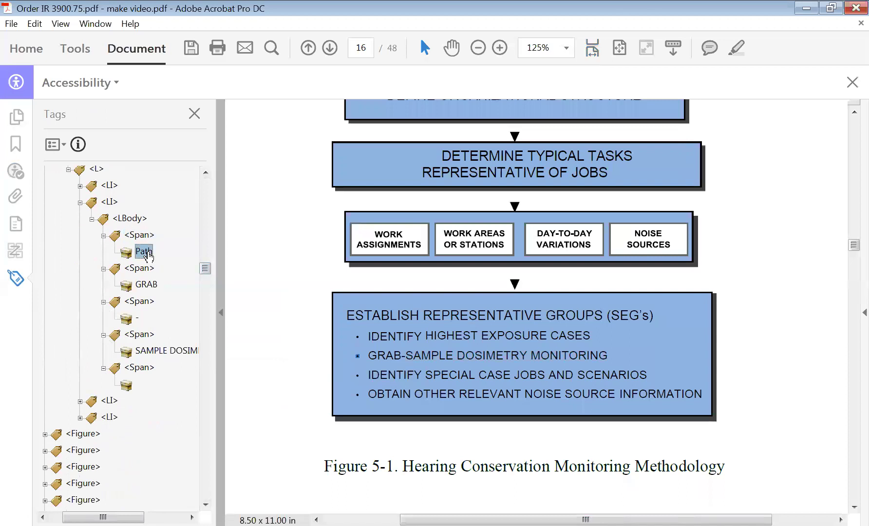
{"action": "left_click", "coordinate": [145, 285]}
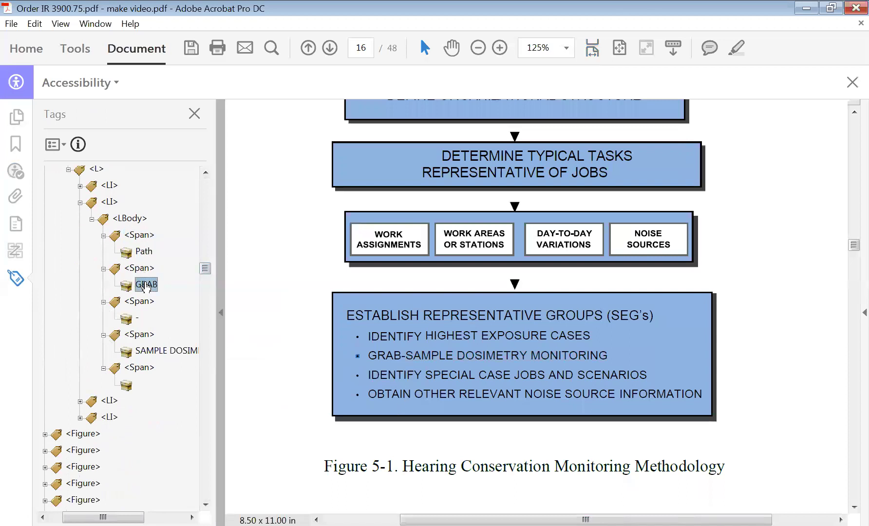
{"action": "left_click", "coordinate": [137, 320]}
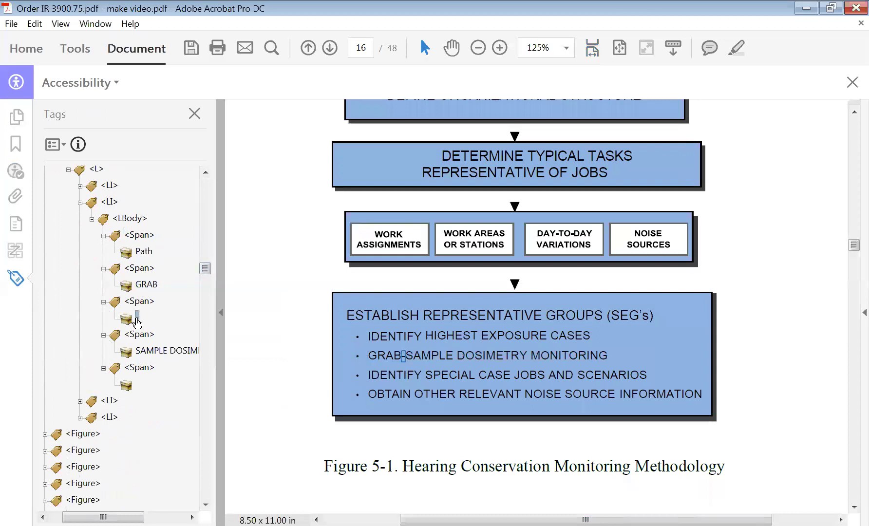
{"action": "left_click", "coordinate": [148, 351]}
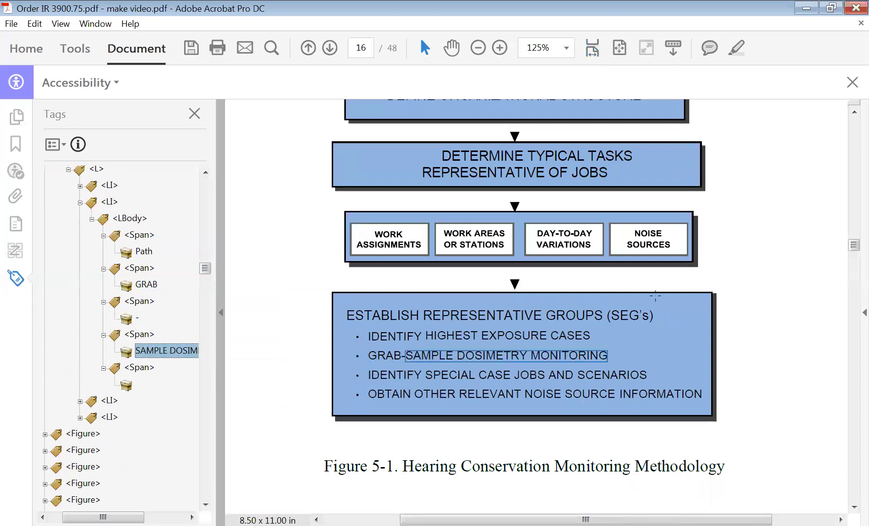
{"action": "left_click", "coordinate": [136, 387]}
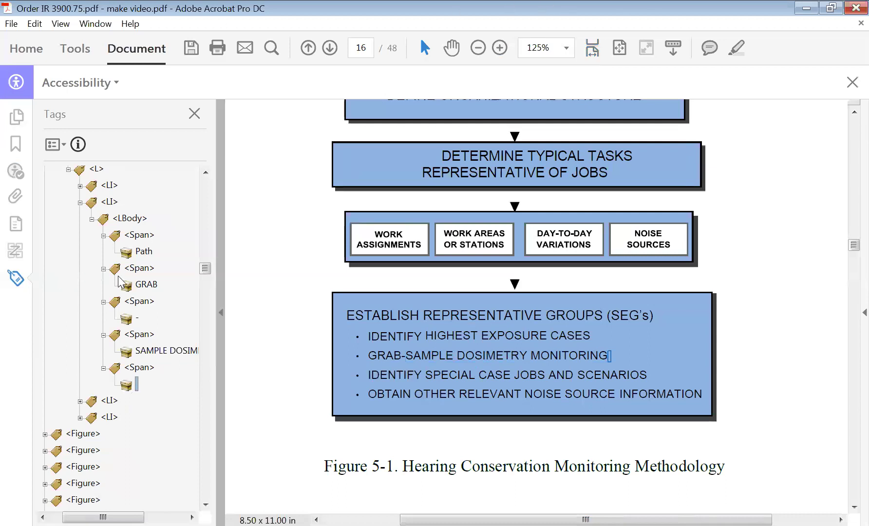
{"action": "left_click", "coordinate": [129, 253]}
- Drag Path, GRAB, the hyphen, SAMPLE DOSIMETRY MONITORING and the empty item out of their Spans into LBody
{"action": "left_click_drag", "start_coordinate": [129, 259], "coordinate": [119, 229]}
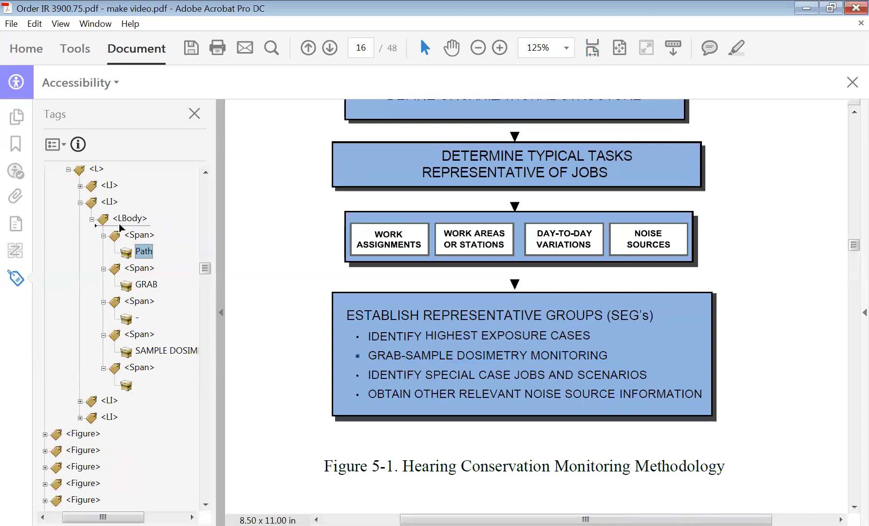
{"action": "mouse_move", "coordinate": [147, 230]}
{"action": "left_mouse_down"}
{"action": "mouse_move", "coordinate": [174, 222]}
{"action": "mouse_move", "coordinate": [144, 223]}
{"action": "left_mouse_up"}
{"action": "left_click_drag", "start_coordinate": [144, 224], "coordinate": [144, 225]}
{"action": "left_click_drag", "start_coordinate": [125, 283], "coordinate": [85, 227]}
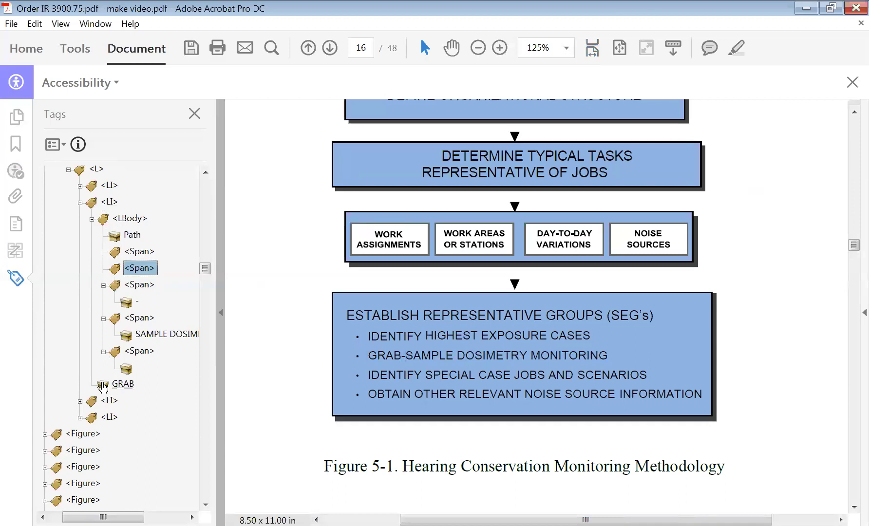
{"action": "left_click_drag", "start_coordinate": [102, 387], "coordinate": [133, 250]}
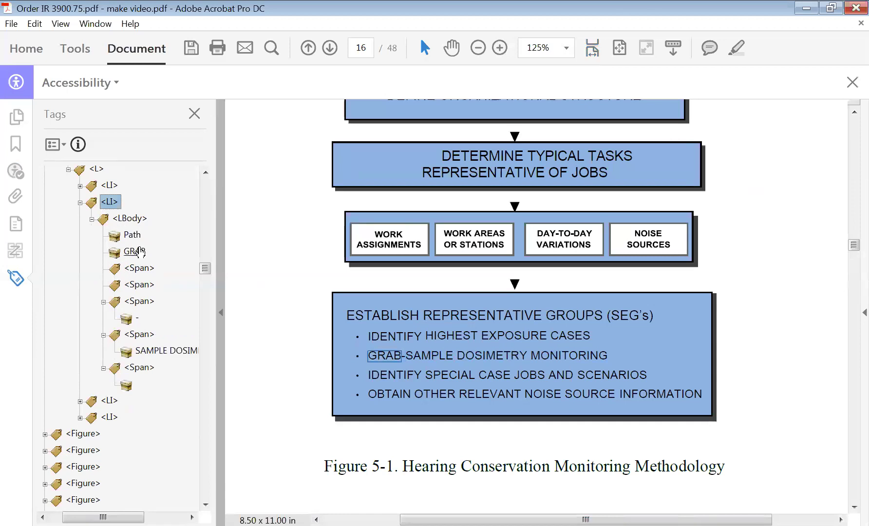
{"action": "left_click", "coordinate": [125, 320]}
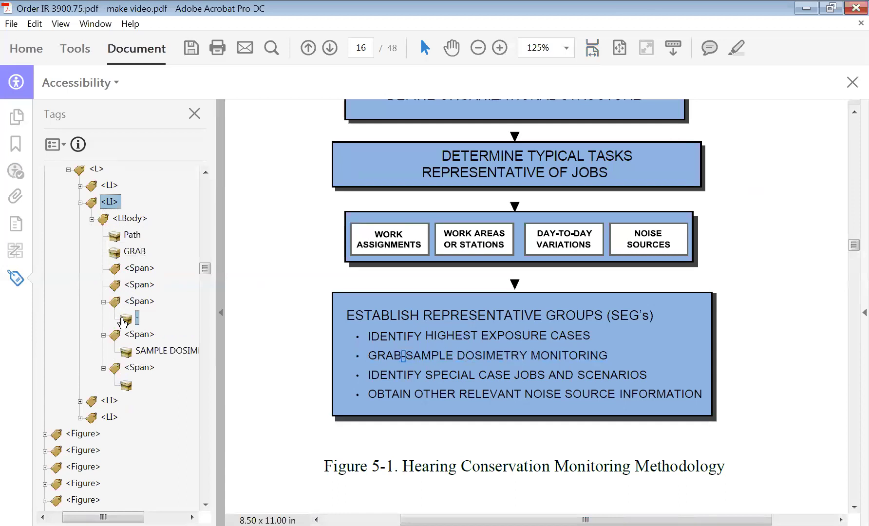
{"action": "left_click_drag", "start_coordinate": [125, 320], "coordinate": [119, 268]}
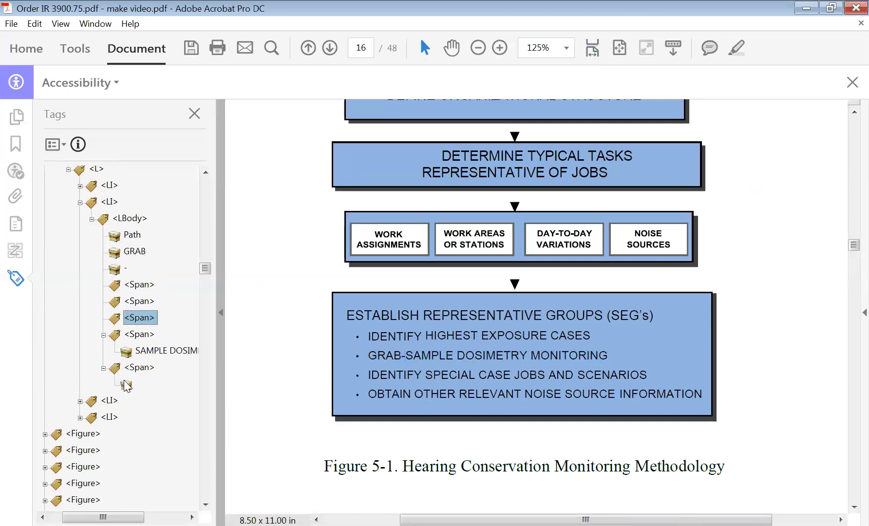
{"action": "left_click_drag", "start_coordinate": [125, 357], "coordinate": [124, 277]}
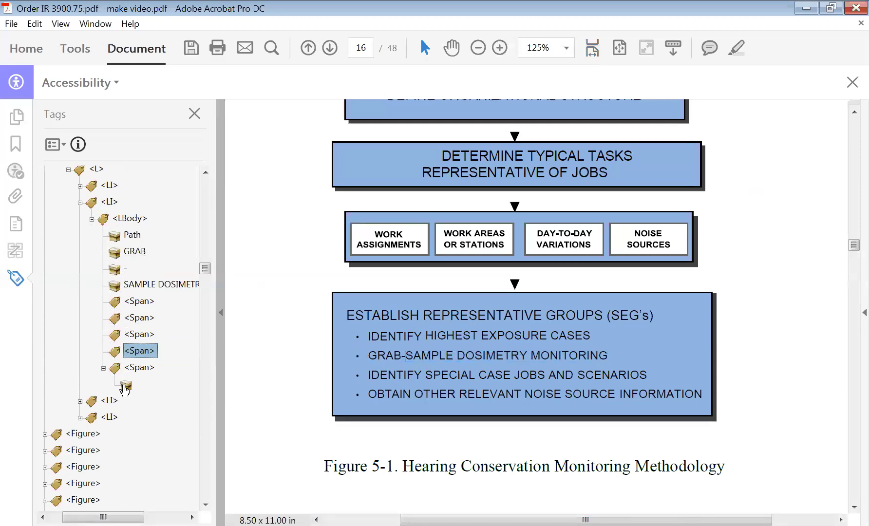
{"action": "left_click_drag", "start_coordinate": [125, 389], "coordinate": [117, 295]}
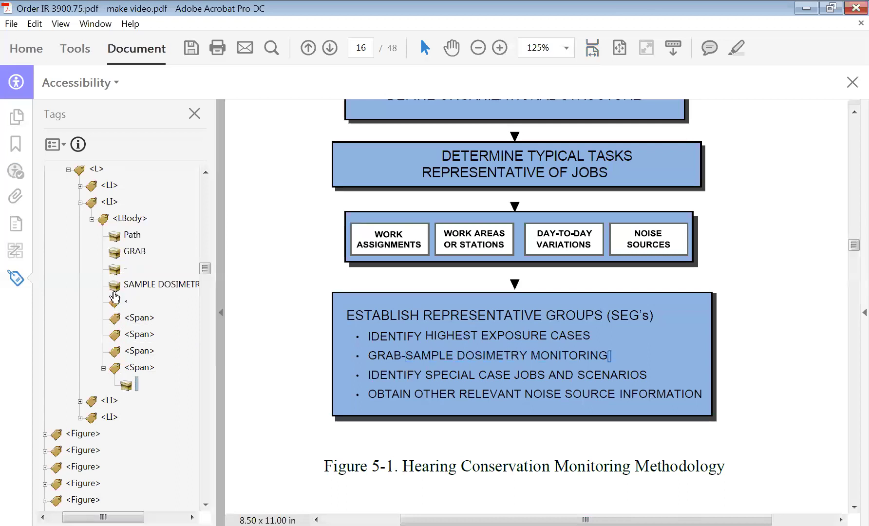
- Check the moved items, delete the five empty Span tags, and collapse the list tag
{"action": "left_click", "coordinate": [114, 237]}
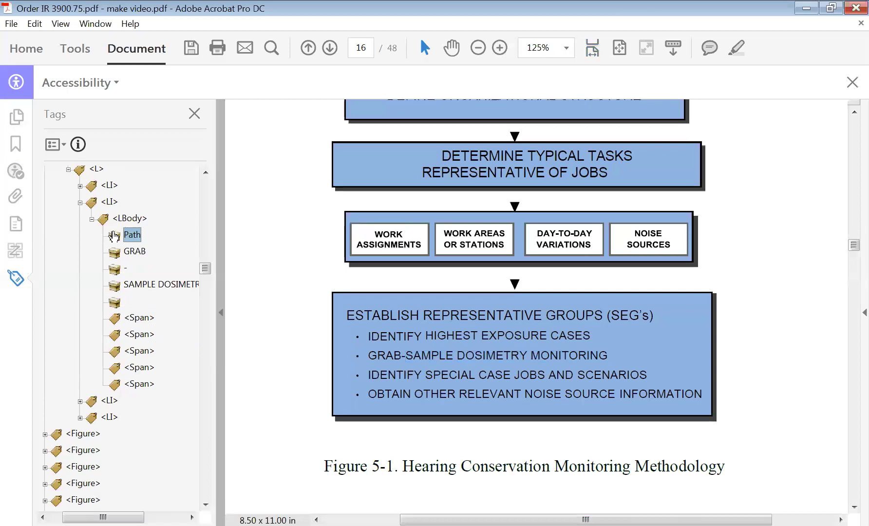
{"action": "key", "text": "Down"}
{"action": "key", "text": "Down"}
{"action": "key", "text": "Down"}
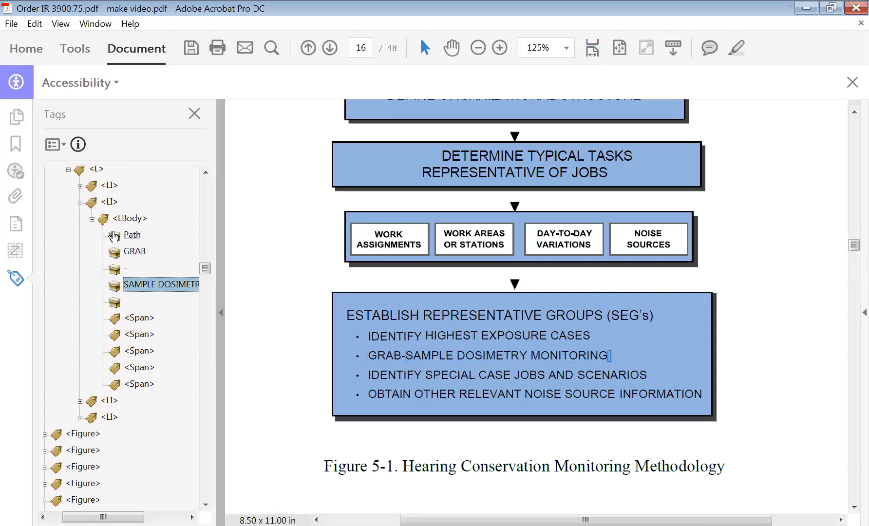
{"action": "key", "text": "Down"}
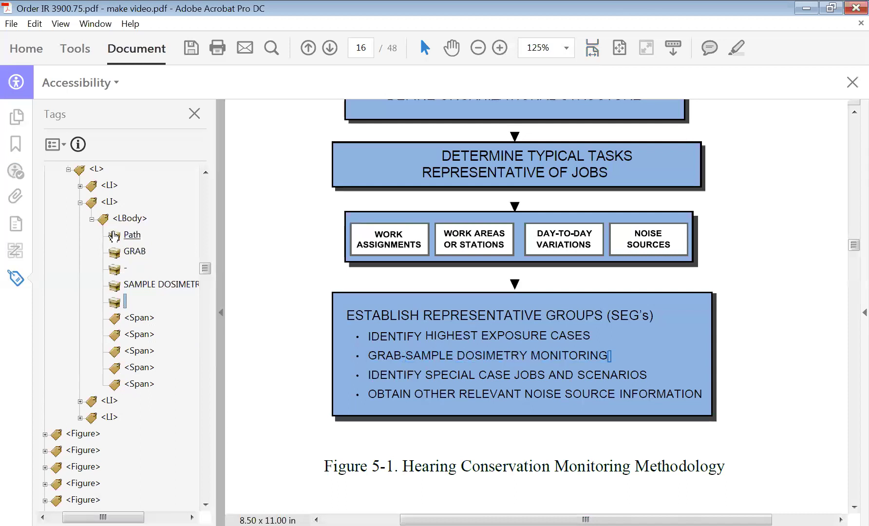
{"action": "left_click", "coordinate": [146, 319]}
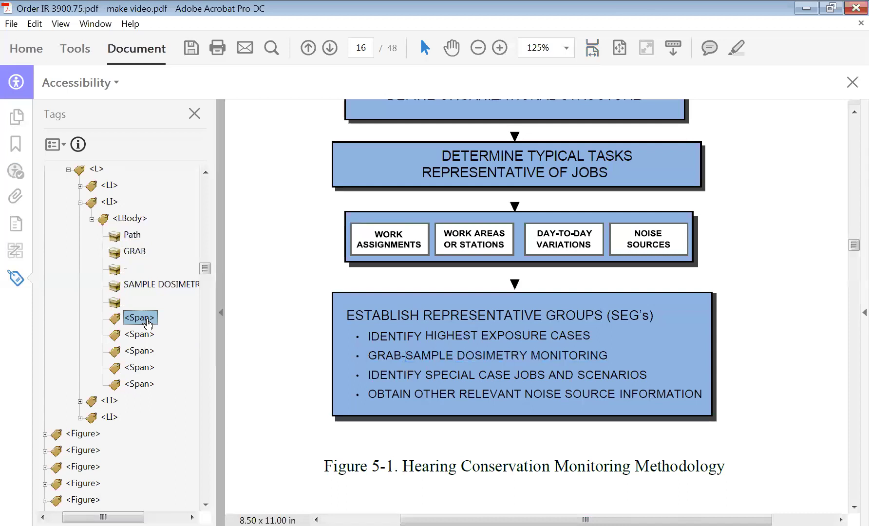
{"action": "key", "text": "Delete"}
{"action": "key", "text": "Delete"}
{"action": "key", "text": "Delete"}
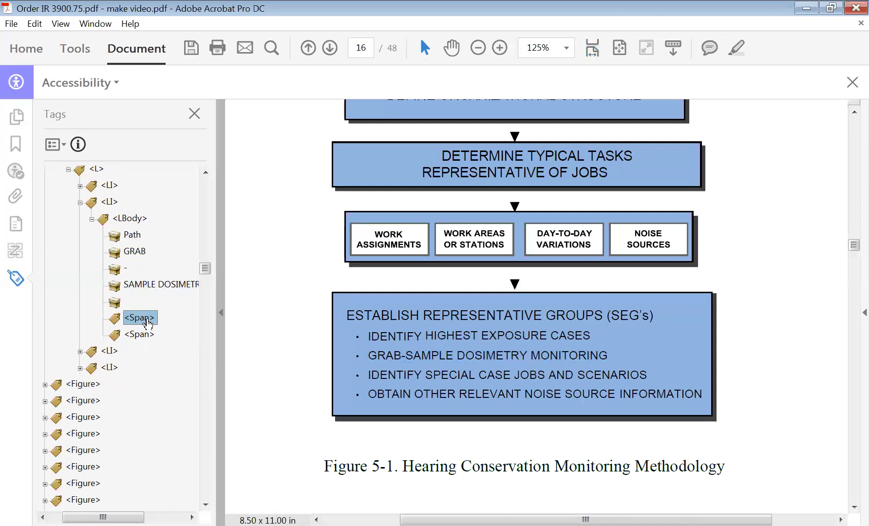
{"action": "key", "text": "Delete"}
{"action": "key", "text": "Delete"}
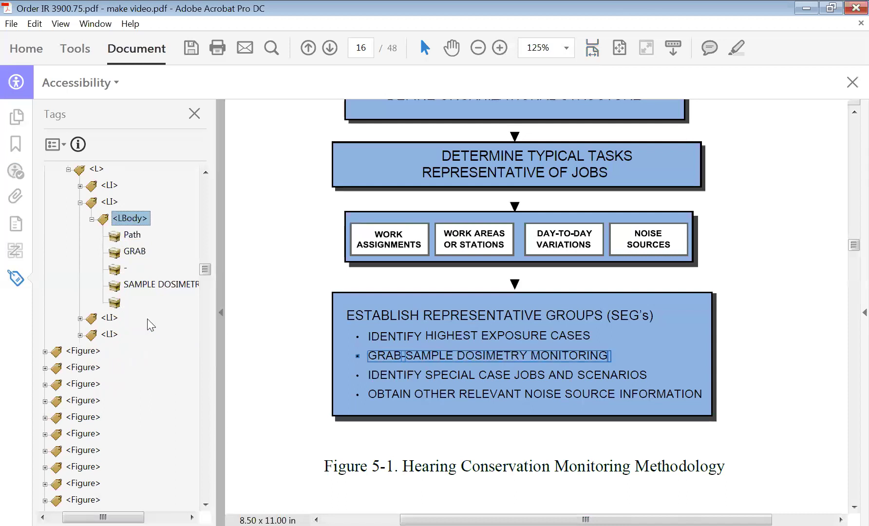
{"action": "left_click", "coordinate": [68, 170]}
{"action": "scroll", "coordinate": [69, 178], "scroll_direction": "up", "scroll_amount": 2}
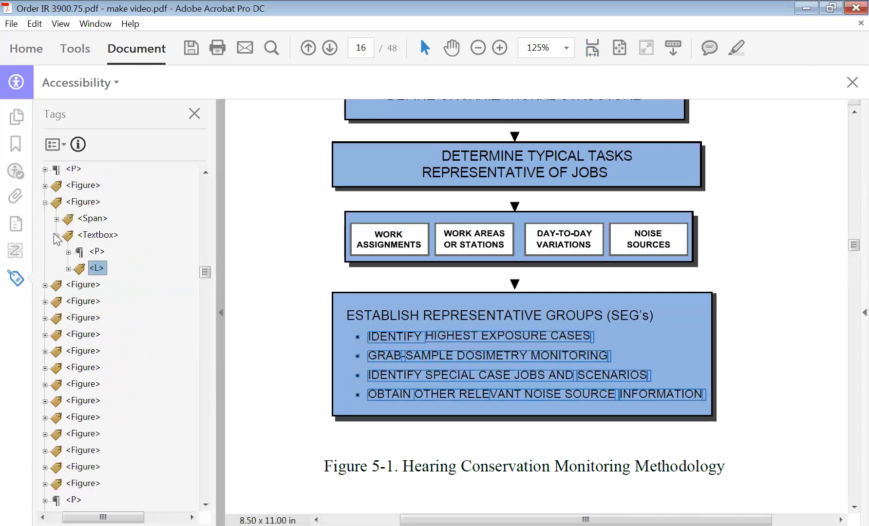
- Collapse the Figure tag, re-run Nested alternate text with Check Again, and select Element 1
{"action": "left_click", "coordinate": [45, 203]}
{"action": "left_click", "coordinate": [17, 171]}
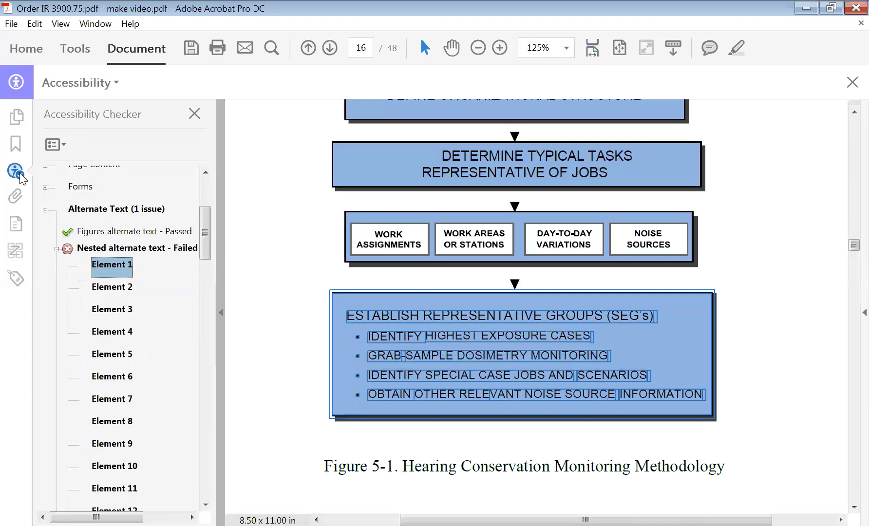
{"action": "right_click", "coordinate": [131, 248]}
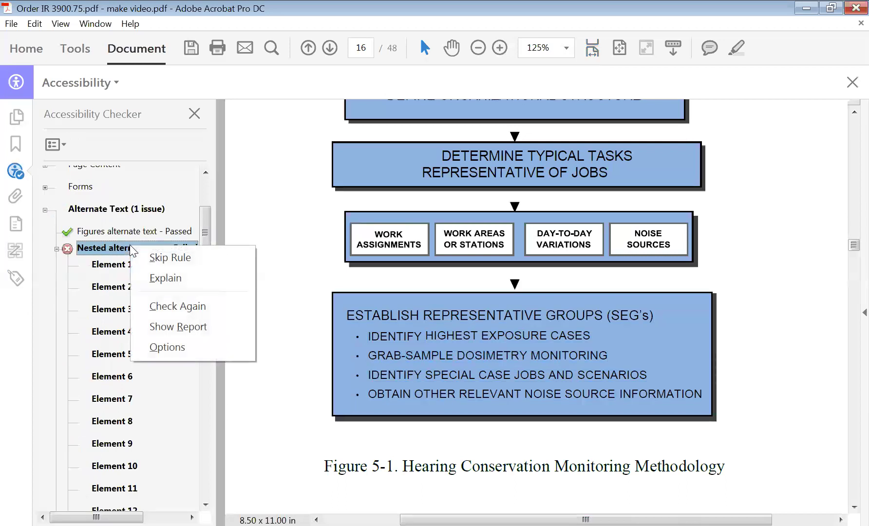
{"action": "left_click", "coordinate": [184, 308]}
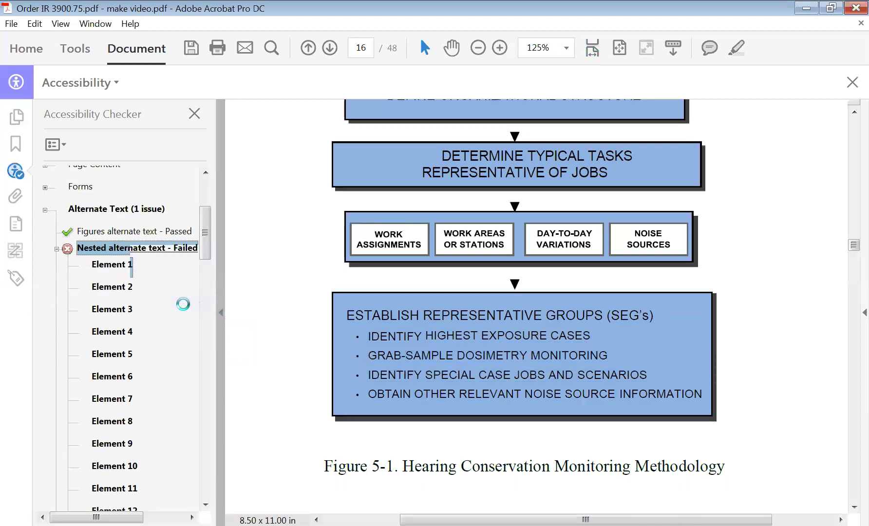
{"action": "left_click", "coordinate": [110, 268]}
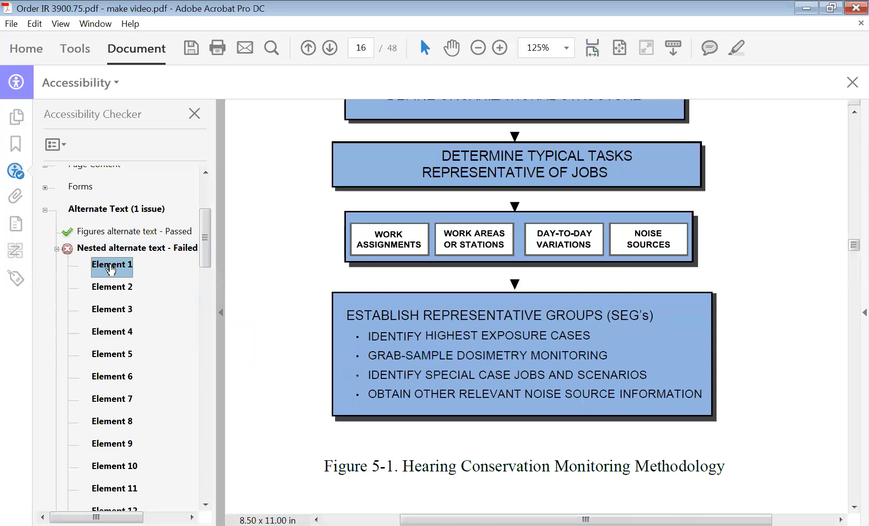
- Show Element 1 in the Tags panel and expand the next list item down to its Spans
{"action": "right_click", "coordinate": [110, 267]}
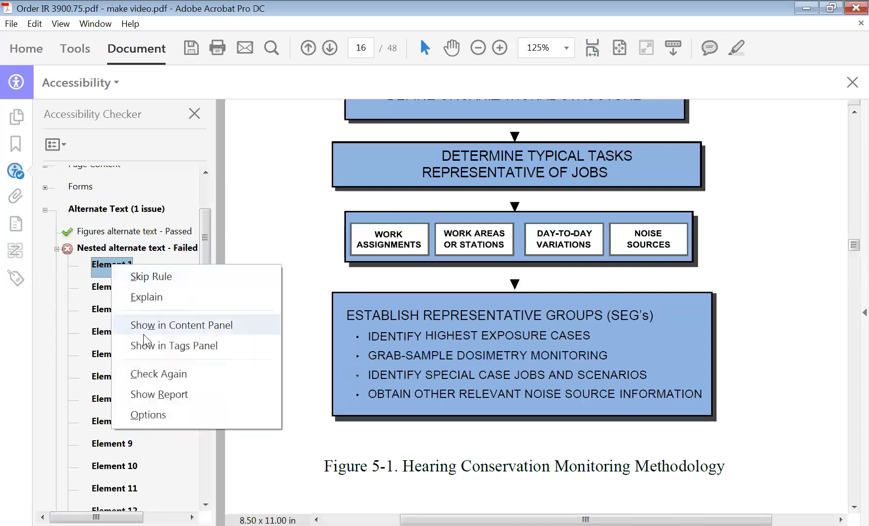
{"action": "left_click", "coordinate": [171, 349]}
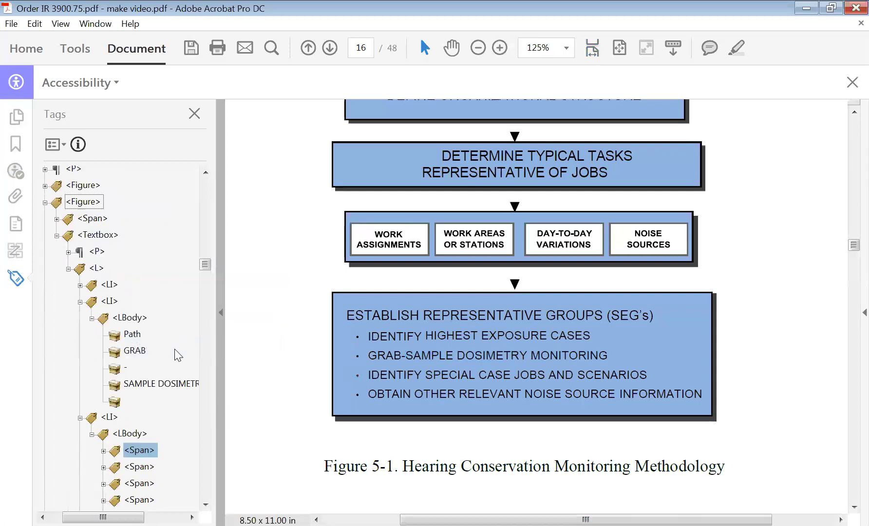
{"action": "scroll", "coordinate": [174, 349], "scroll_direction": "down", "scroll_amount": 4}
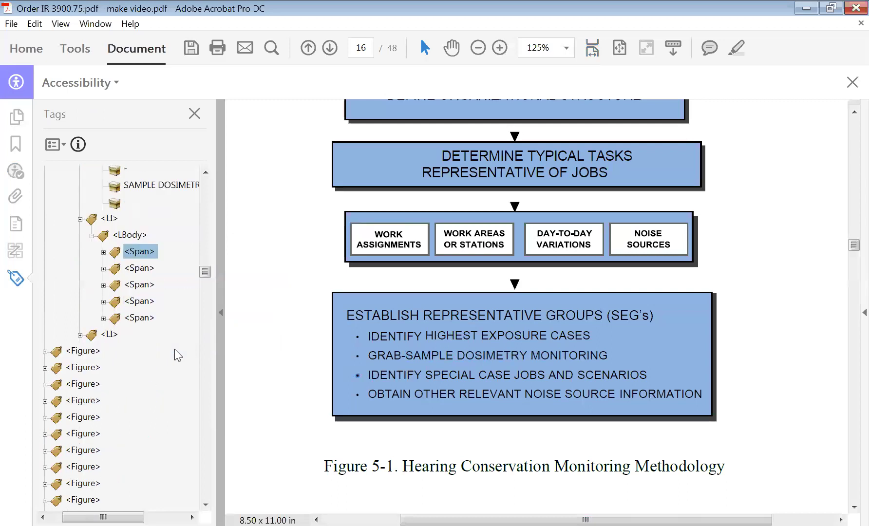
{"action": "scroll", "coordinate": [174, 349], "scroll_direction": "down", "scroll_amount": 1}
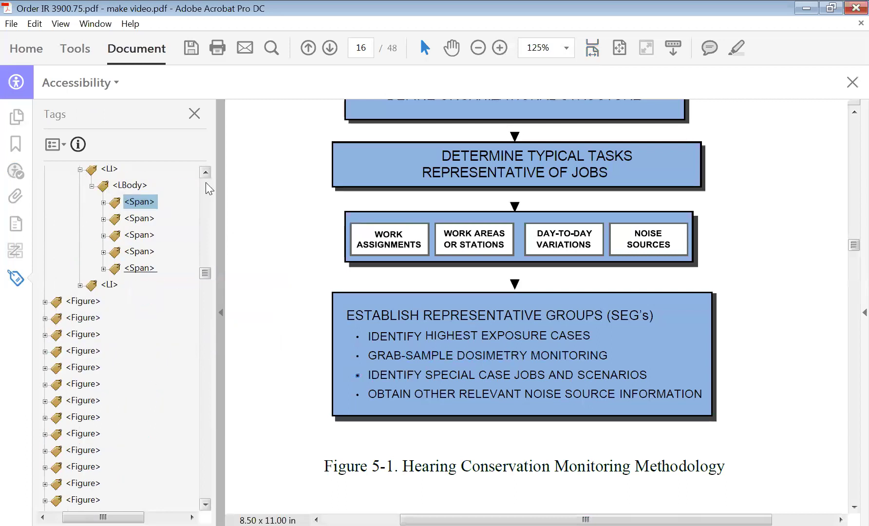
{"action": "scroll", "coordinate": [205, 183], "scroll_direction": "up", "scroll_amount": 1}
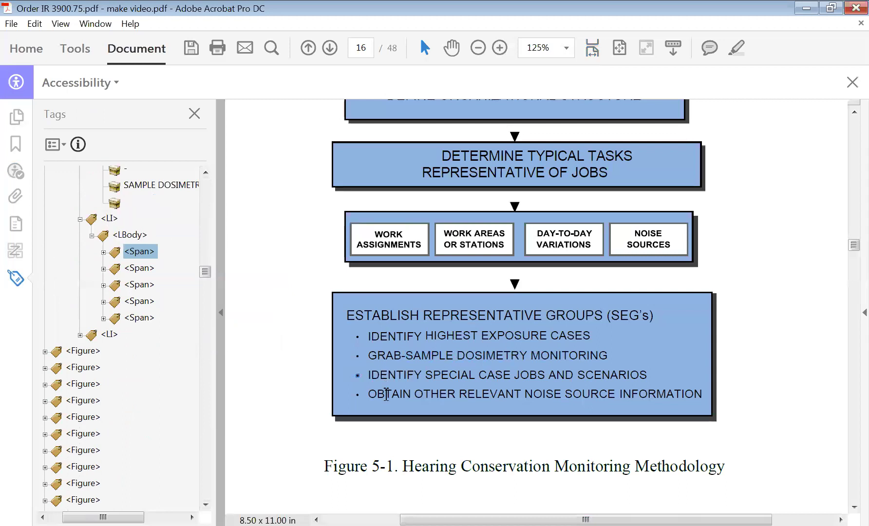
{"action": "left_click", "coordinate": [80, 336]}
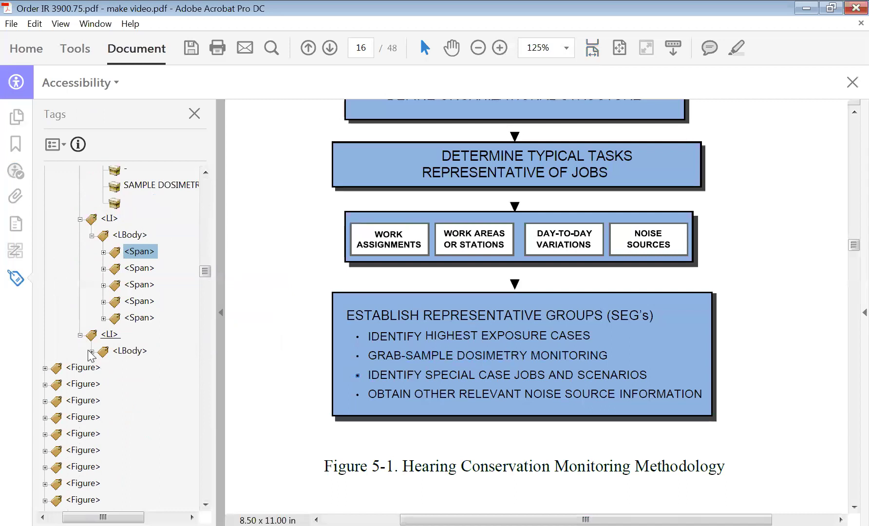
{"action": "left_click", "coordinate": [91, 351]}
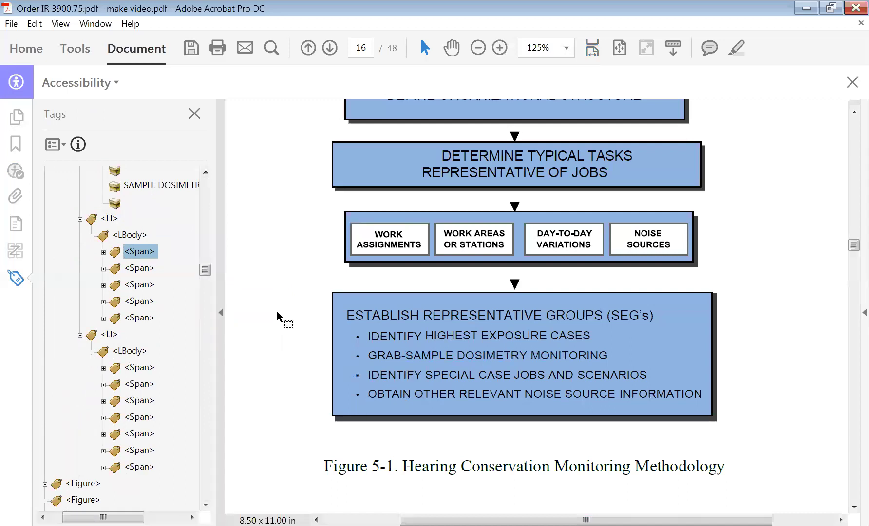
- Expand the five Span tags in the IDENTIFY SPECIAL CASE JOBS list item's LBody
{"action": "left_click", "coordinate": [103, 252]}
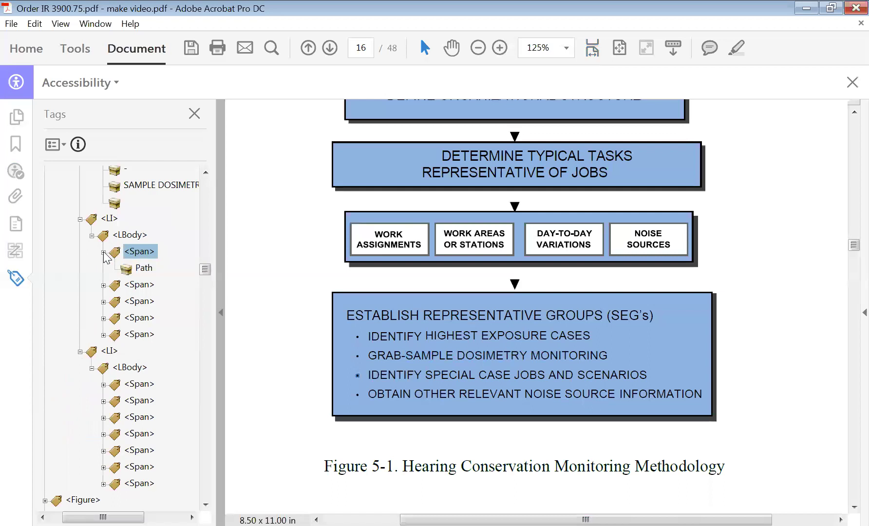
{"action": "left_click", "coordinate": [103, 285]}
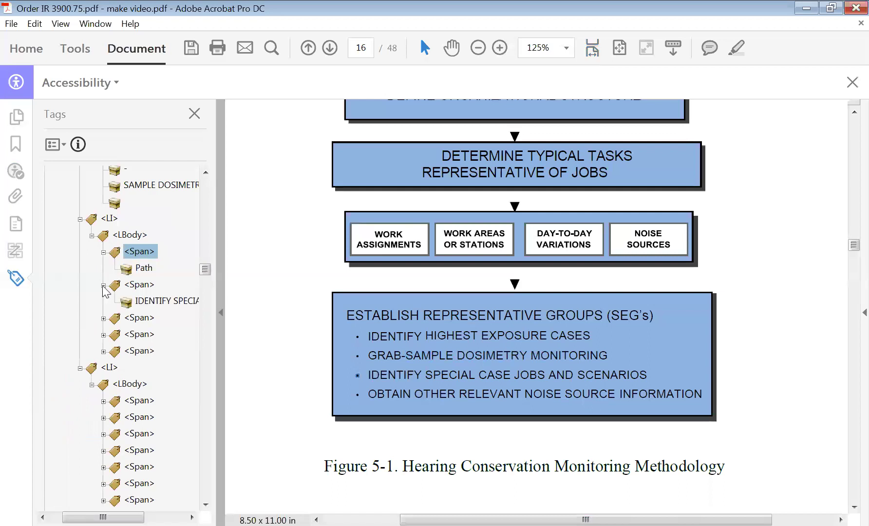
{"action": "left_click", "coordinate": [104, 318]}
{"action": "scroll", "coordinate": [104, 314], "scroll_direction": "down", "scroll_amount": 1}
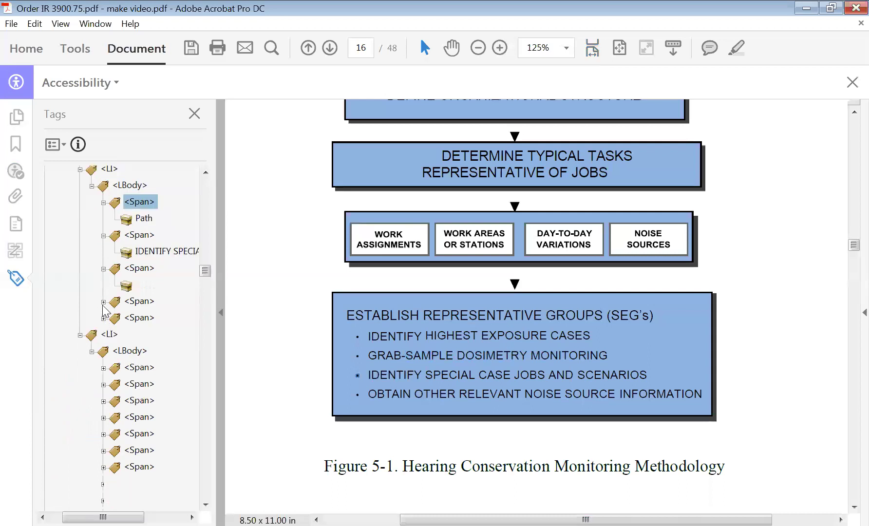
{"action": "left_click", "coordinate": [103, 301]}
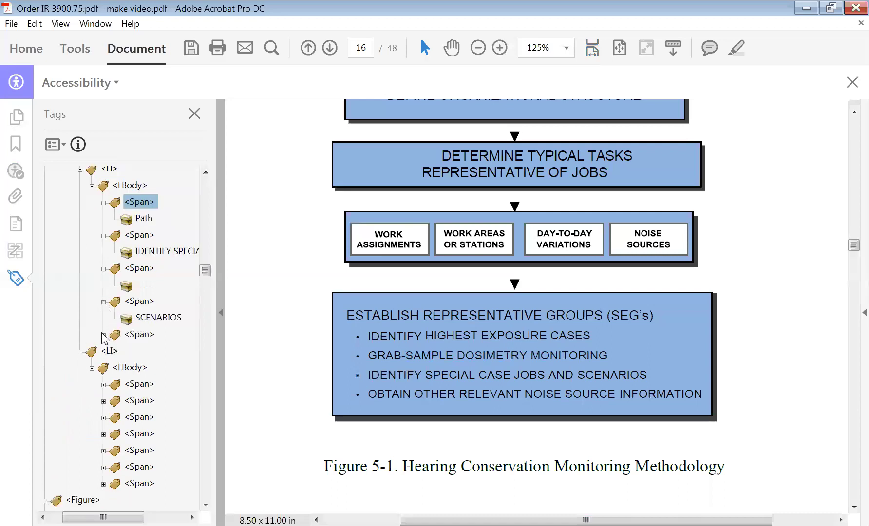
{"action": "left_click", "coordinate": [103, 335]}
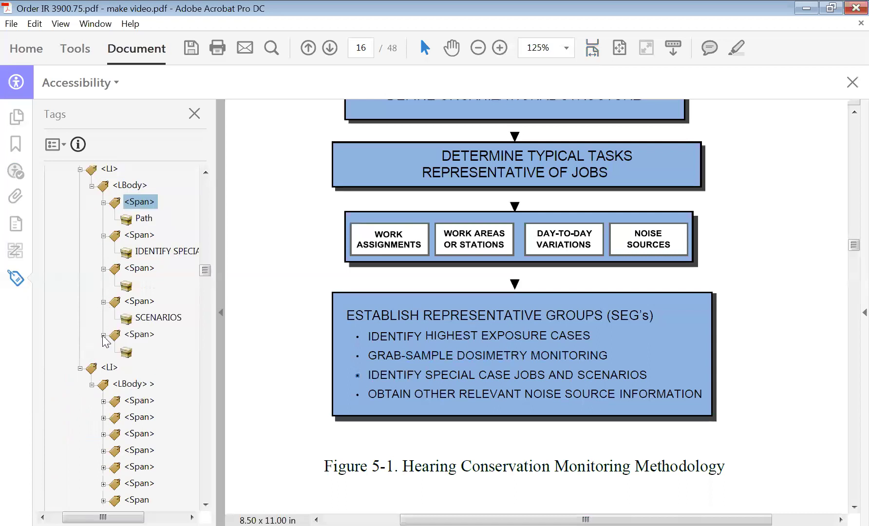
- Move Path, IDENTIFY SPECIAL CASE JOBS AND, SCENARIOS and empty items under LBody, then delete the emptied Spans
{"action": "left_click", "coordinate": [140, 221]}
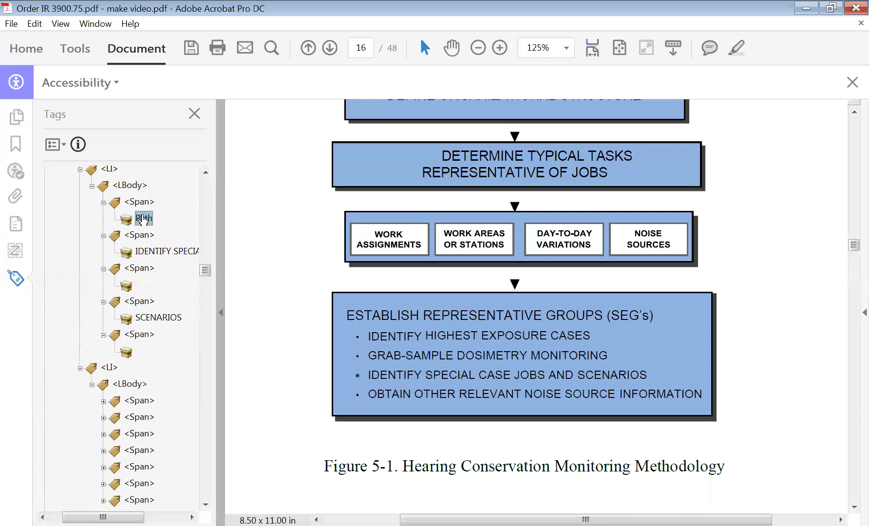
{"action": "left_click_drag", "start_coordinate": [142, 220], "coordinate": [126, 189]}
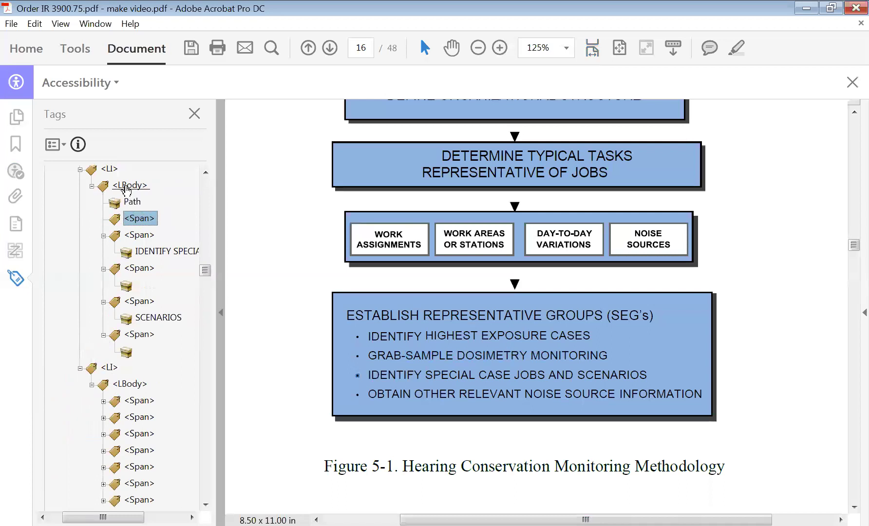
{"action": "left_click_drag", "start_coordinate": [129, 258], "coordinate": [128, 216]}
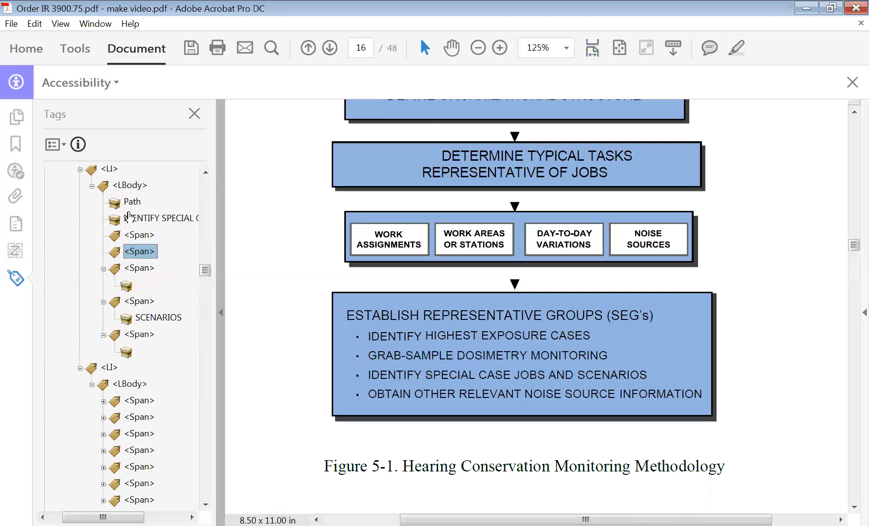
{"action": "left_click_drag", "start_coordinate": [127, 286], "coordinate": [125, 232]}
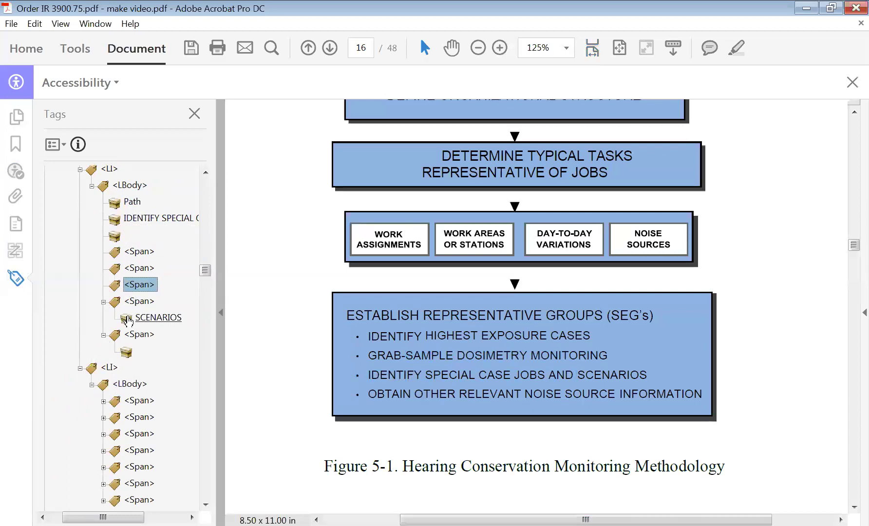
{"action": "left_click_drag", "start_coordinate": [128, 265], "coordinate": [122, 244]}
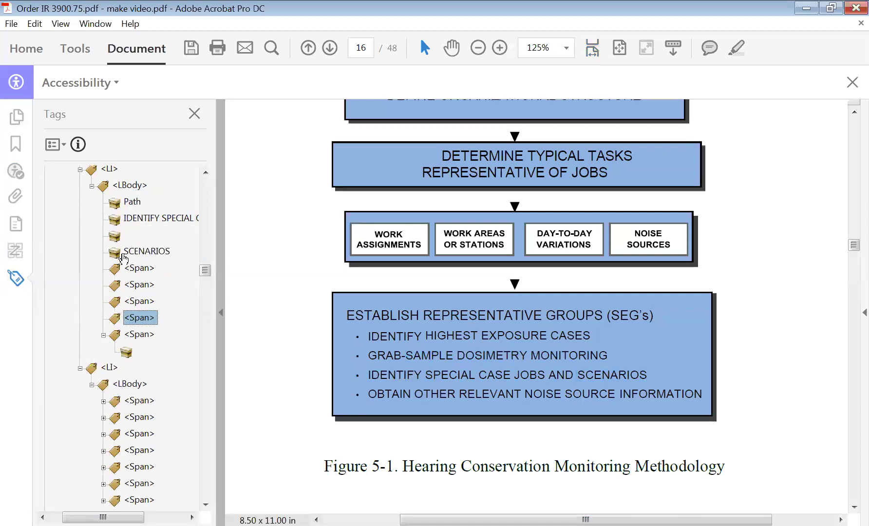
{"action": "left_click_drag", "start_coordinate": [128, 352], "coordinate": [117, 262]}
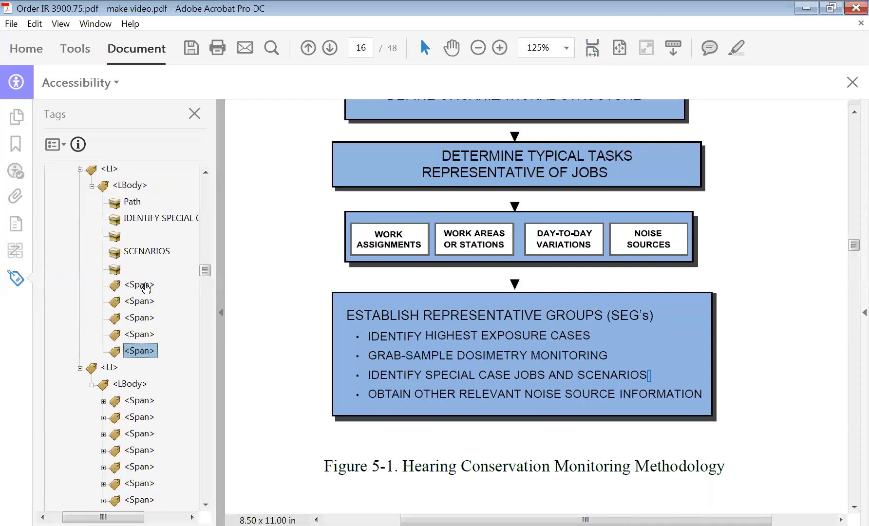
{"action": "left_click", "coordinate": [146, 289]}
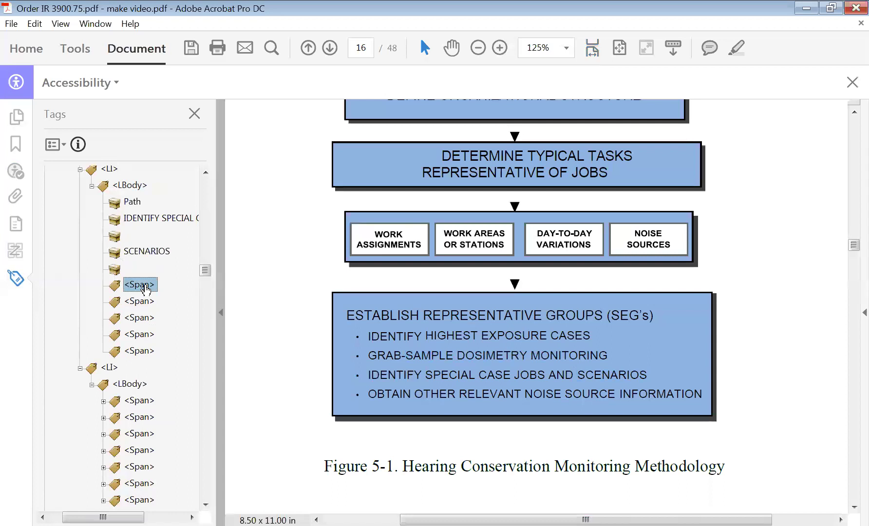
{"action": "key", "text": "Delete"}
{"action": "key", "text": "Delete"}
{"action": "key", "text": "Delete"}
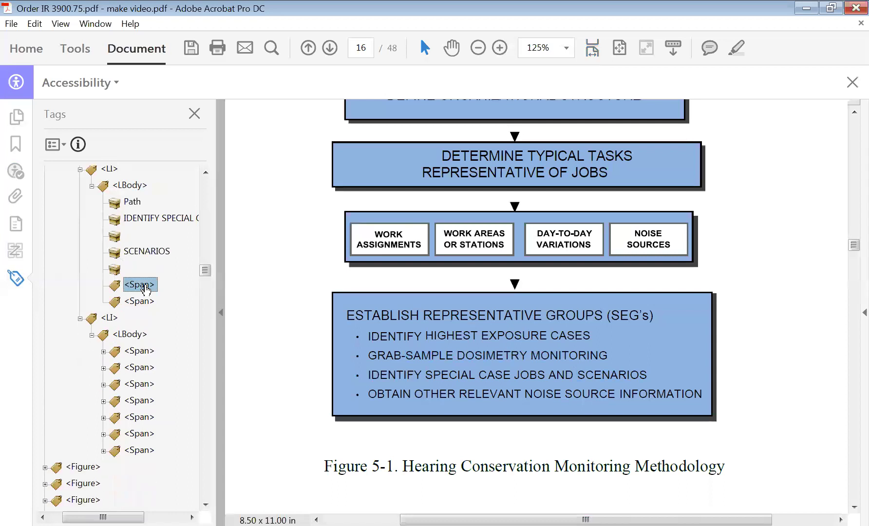
{"action": "key", "text": "Delete"}
{"action": "key", "text": "Delete"}
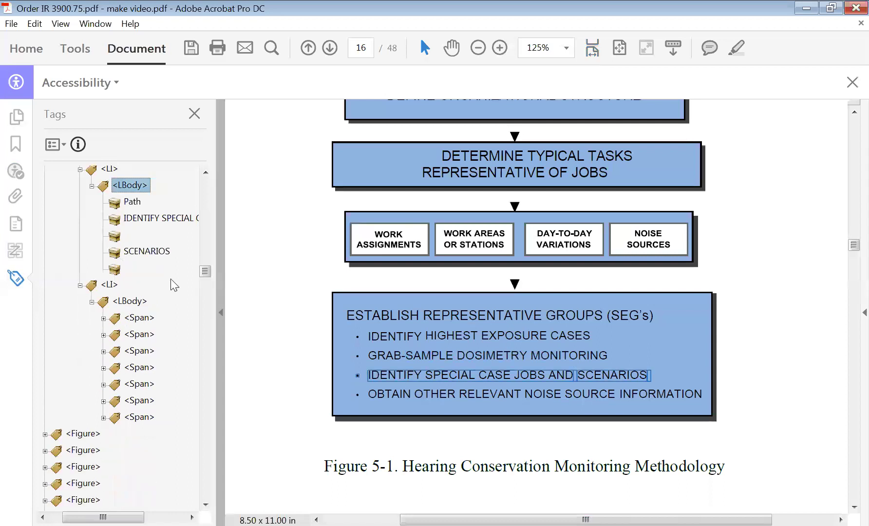
- Expand every Span tag of the OBTAIN list item to reveal its content items
{"action": "left_click", "coordinate": [104, 318]}
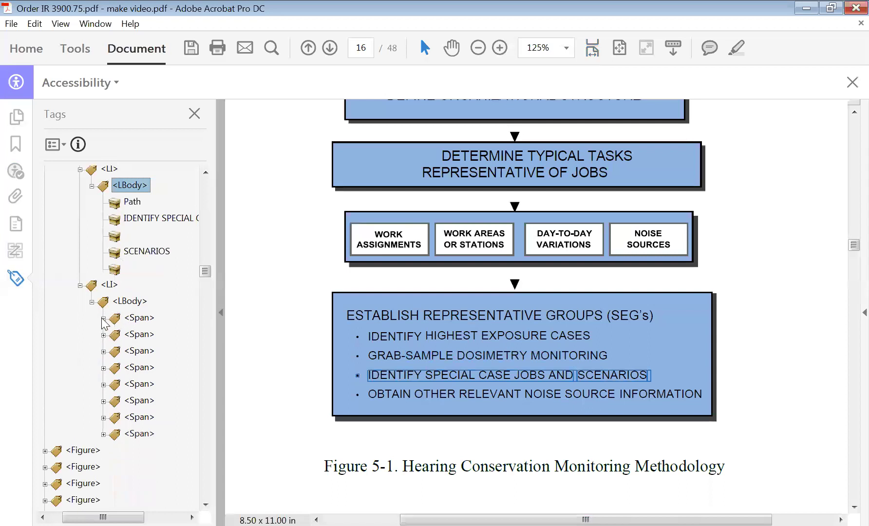
{"action": "left_click", "coordinate": [104, 352]}
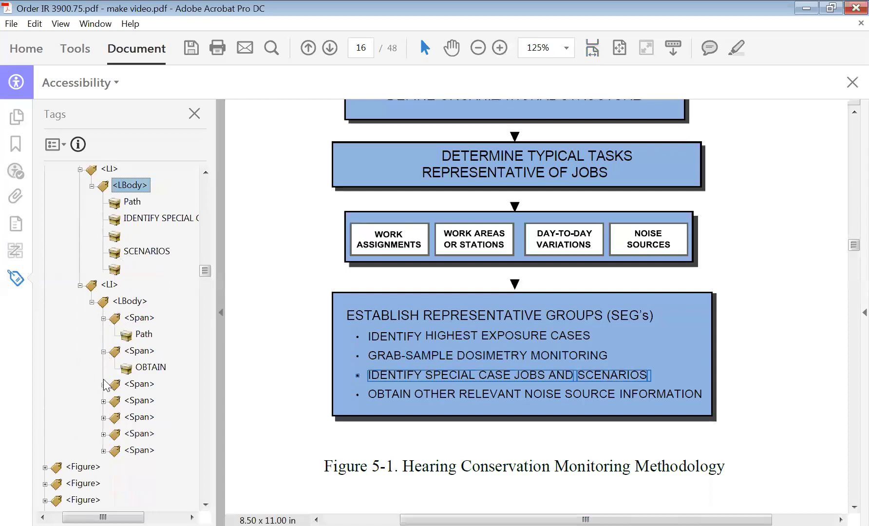
{"action": "left_click", "coordinate": [103, 384]}
{"action": "scroll", "coordinate": [104, 382], "scroll_direction": "down", "scroll_amount": 2}
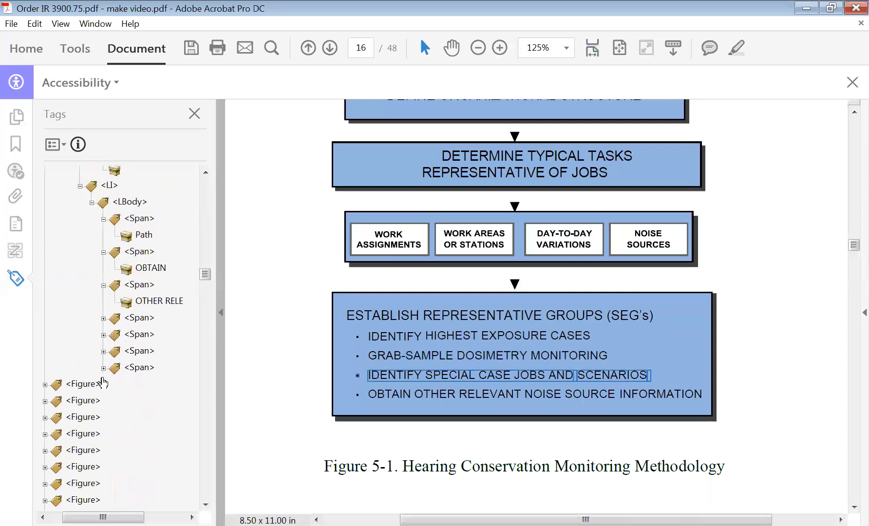
{"action": "left_click", "coordinate": [103, 319]}
{"action": "left_click", "coordinate": [103, 352]}
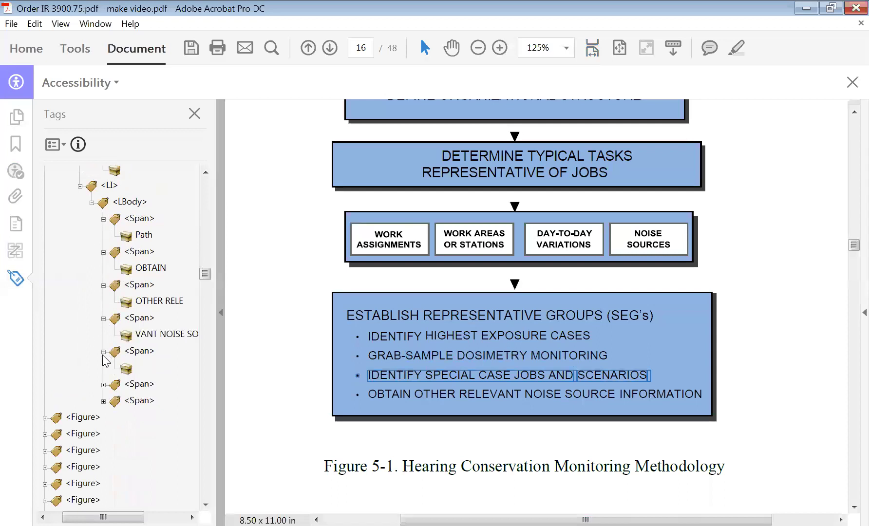
{"action": "left_click", "coordinate": [104, 384]}
{"action": "left_click", "coordinate": [103, 417]}
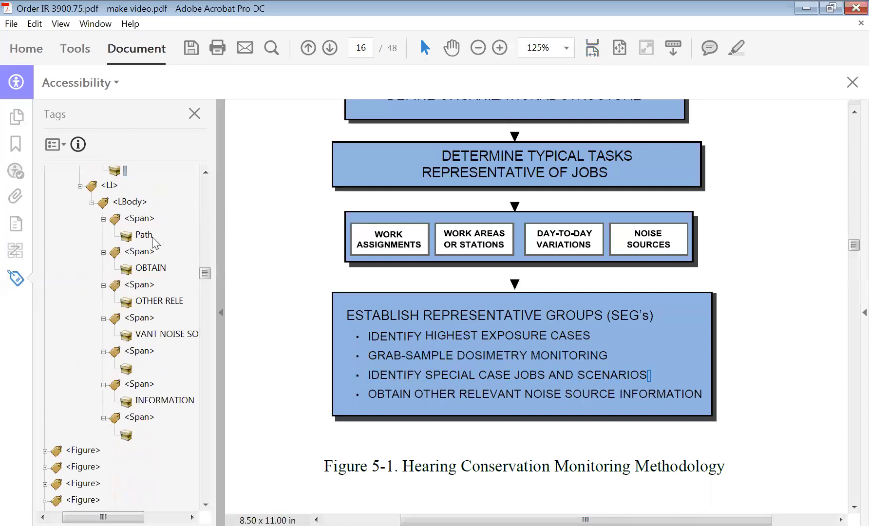
- Drag the Path, OBTAIN and OTHER RELE content items up directly under LBody
{"action": "left_click_drag", "start_coordinate": [127, 239], "coordinate": [125, 209]}
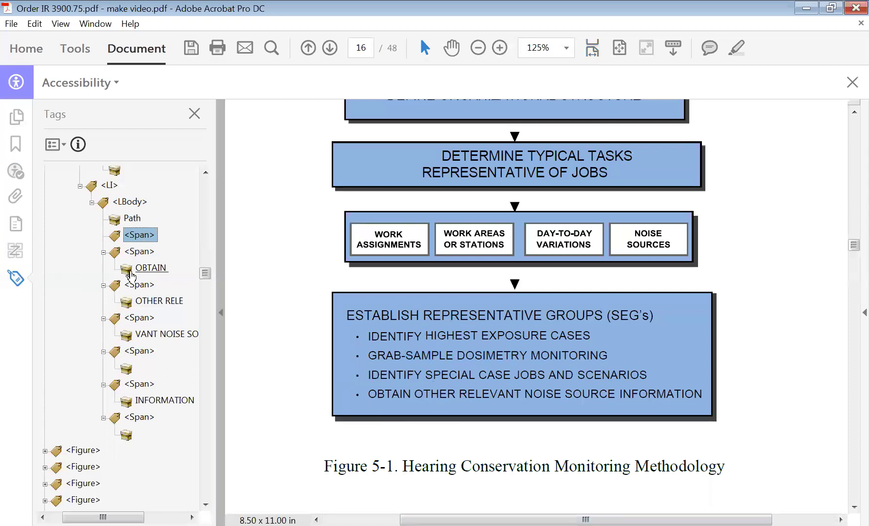
{"action": "left_click_drag", "start_coordinate": [131, 268], "coordinate": [130, 229]}
{"action": "left_click_drag", "start_coordinate": [129, 307], "coordinate": [130, 222]}
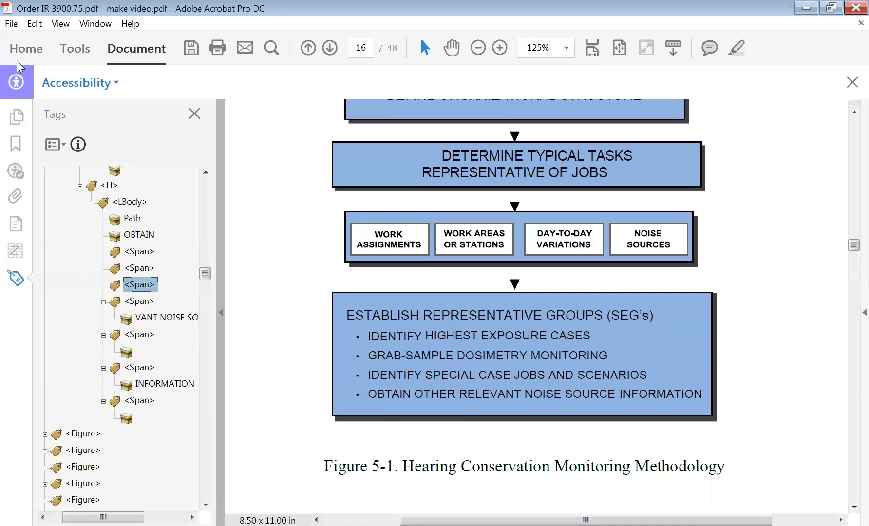
- Undo the misplaced OTHER RELE move, then re-place OTHER RELE and the remaining fragments under LBody in order
{"action": "left_click", "coordinate": [34, 25]}
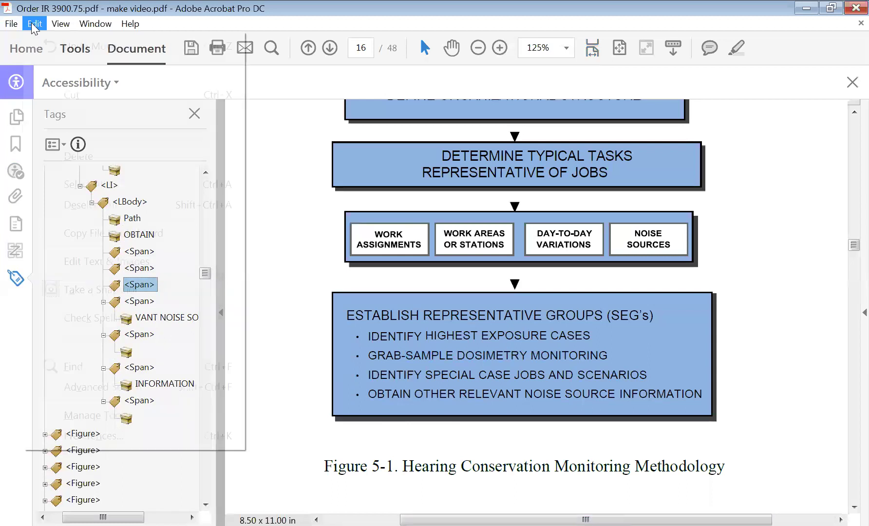
{"action": "left_click", "coordinate": [90, 46]}
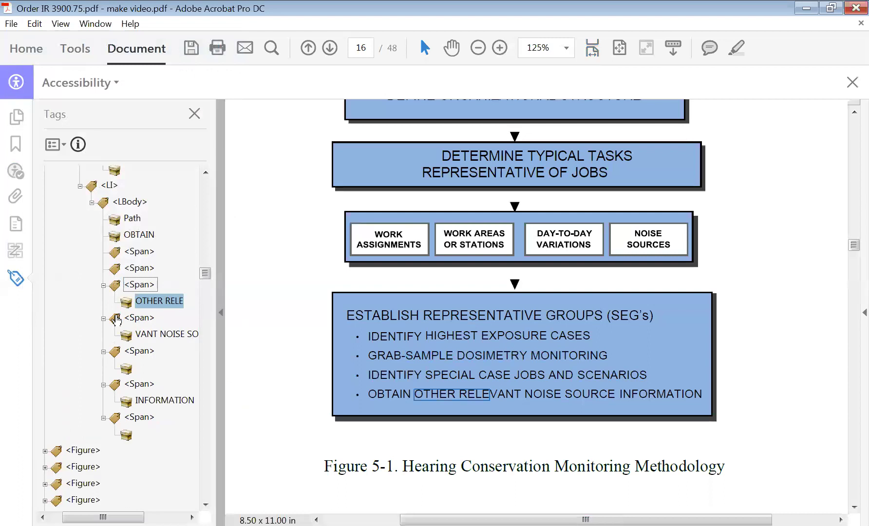
{"action": "left_click_drag", "start_coordinate": [129, 307], "coordinate": [120, 281]}
{"action": "left_click_drag", "start_coordinate": [117, 253], "coordinate": [114, 247]}
{"action": "left_click_drag", "start_coordinate": [125, 337], "coordinate": [108, 265]}
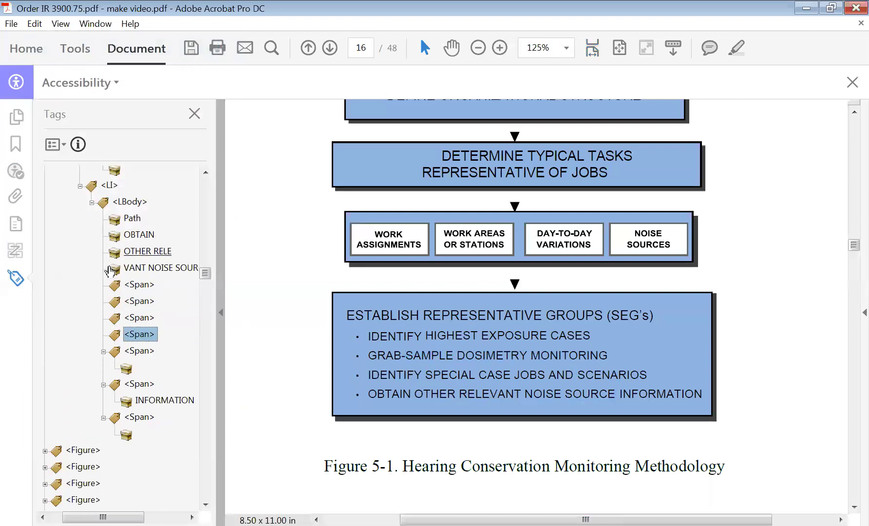
{"action": "left_click_drag", "start_coordinate": [125, 367], "coordinate": [117, 277]}
{"action": "left_click_drag", "start_coordinate": [127, 422], "coordinate": [117, 288]}
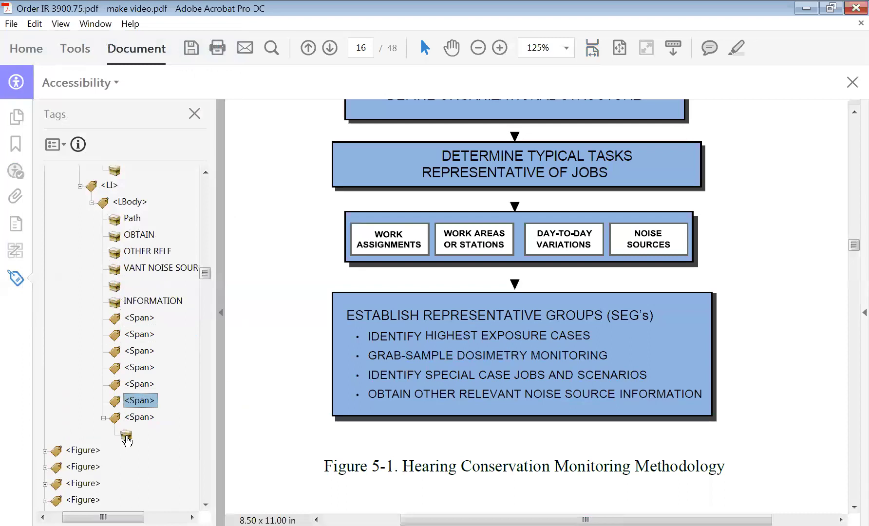
{"action": "mouse_move", "coordinate": [127, 440]}
{"action": "left_mouse_down"}
{"action": "mouse_move", "coordinate": [114, 304]}
{"action": "mouse_move", "coordinate": [115, 312]}
{"action": "left_mouse_up"}
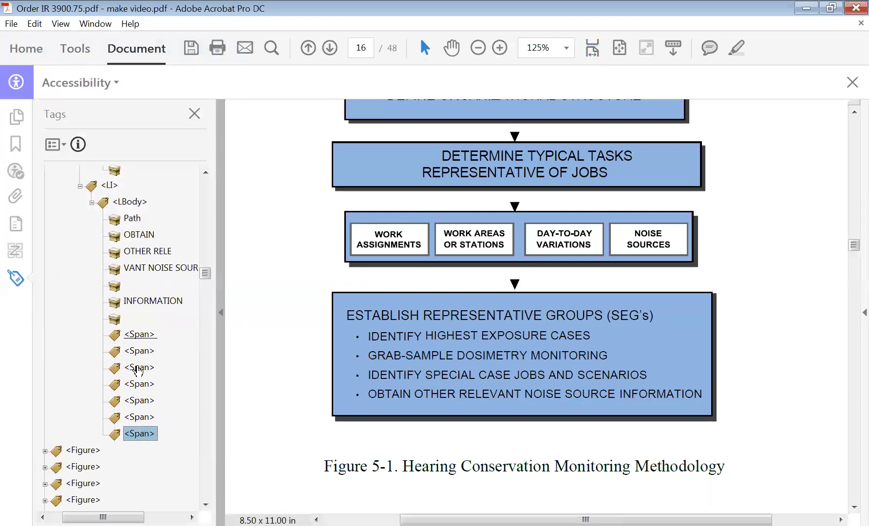
- Delete the now-empty Span tags one by one
{"action": "left_click", "coordinate": [142, 336]}
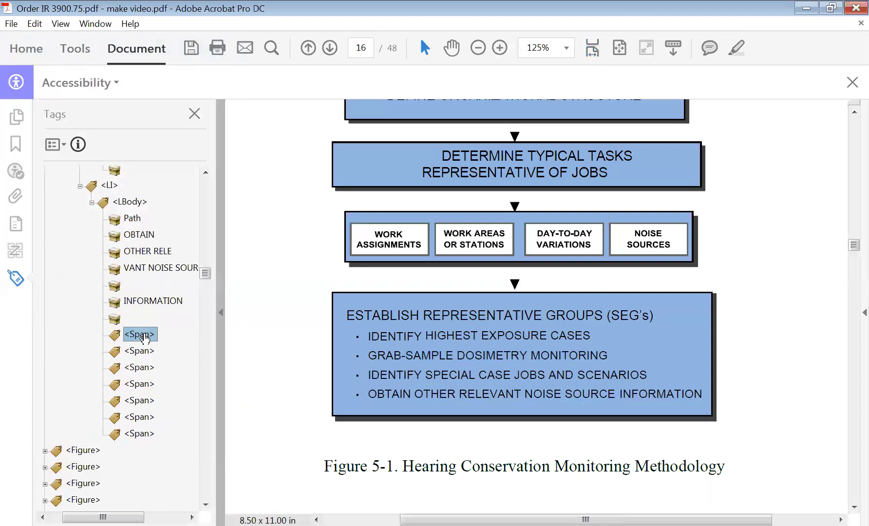
{"action": "key", "text": "Delete"}
{"action": "key", "text": "Delete"}
{"action": "key", "text": "Delete"}
{"action": "key", "text": "Delete"}
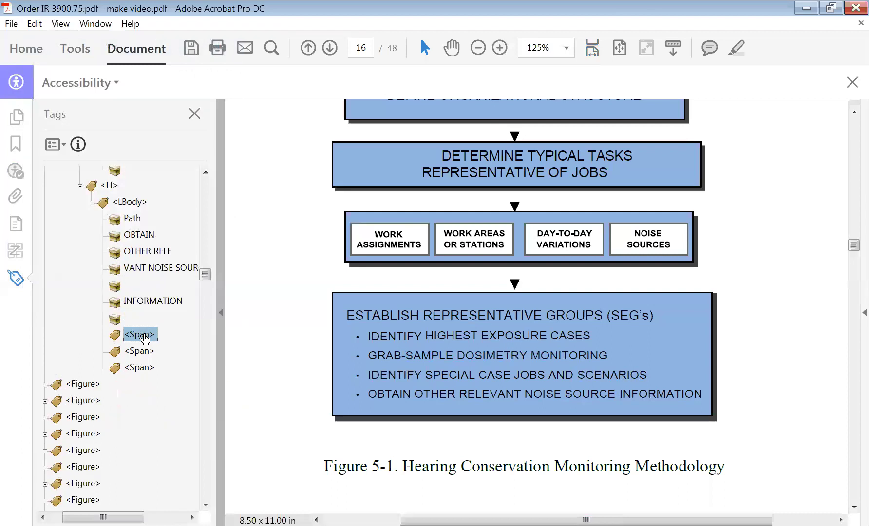
{"action": "key", "text": "Delete"}
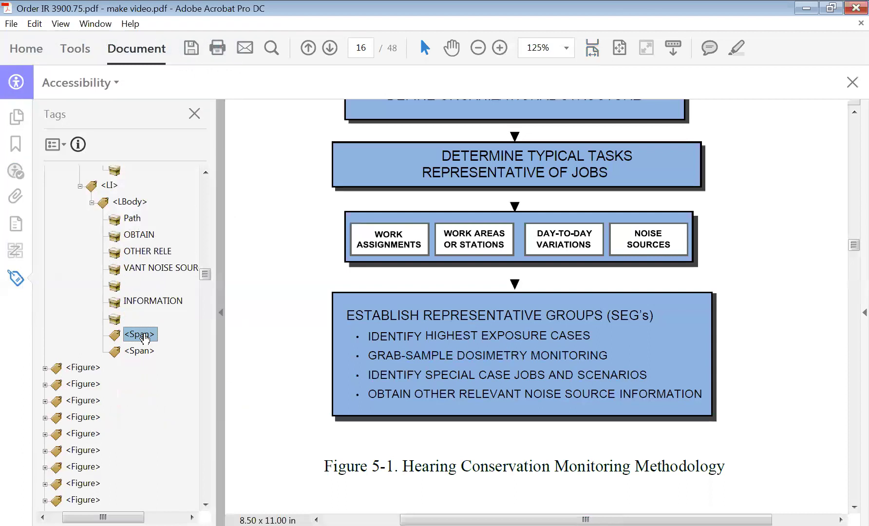
{"action": "key", "text": "Delete"}
{"action": "key", "text": "Delete"}
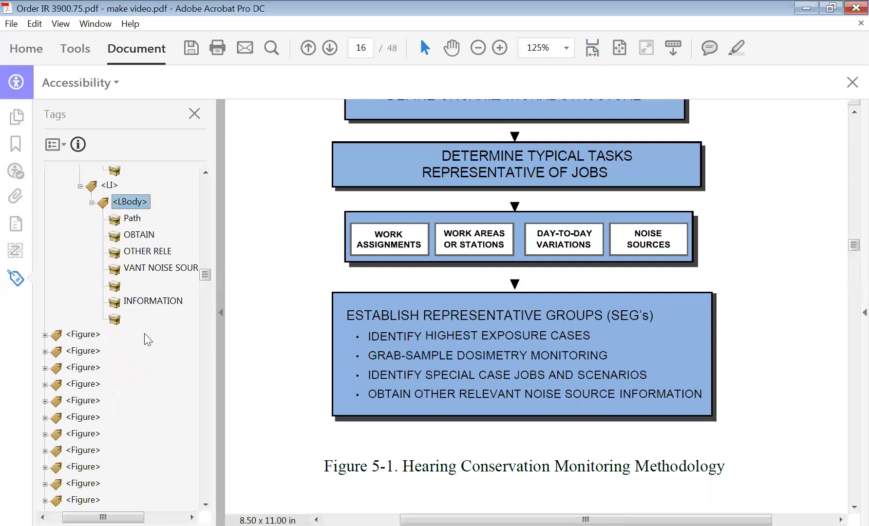
- Rerun the Nested alternate text check from the Accessibility Checker panel
{"action": "left_click", "coordinate": [26, 168]}
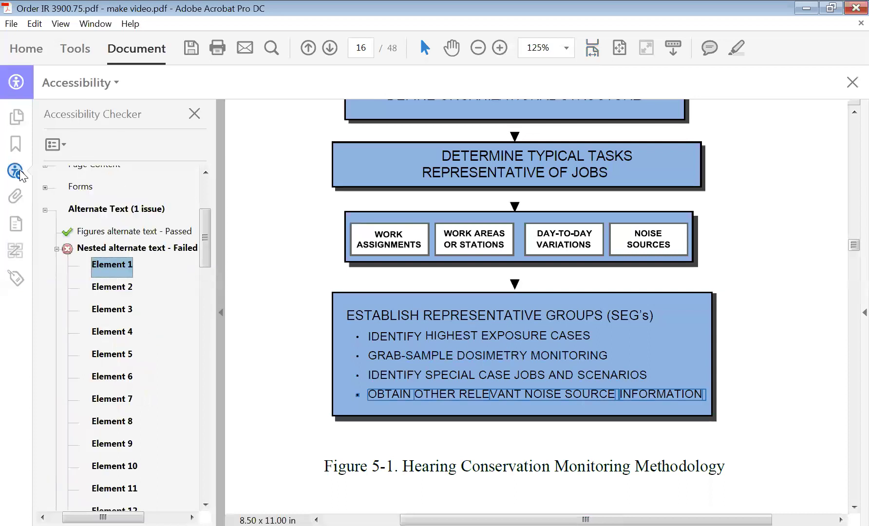
{"action": "right_click", "coordinate": [119, 249]}
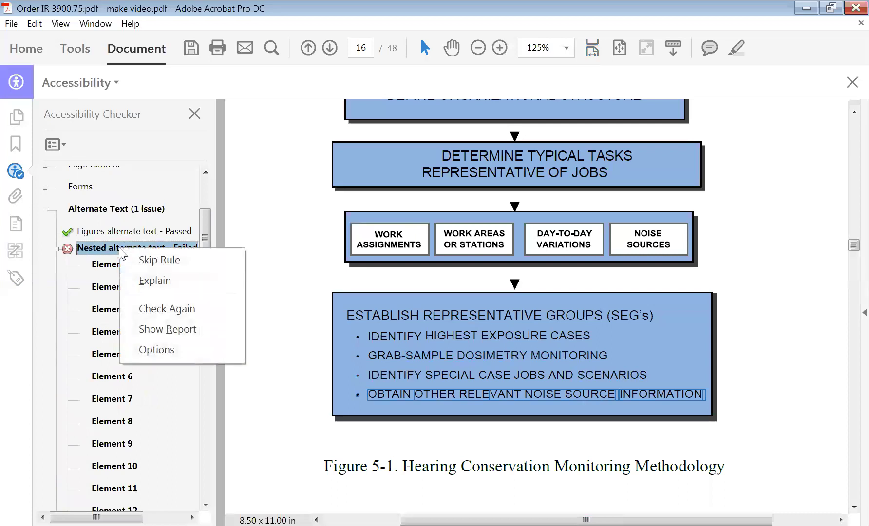
{"action": "left_click", "coordinate": [158, 308]}
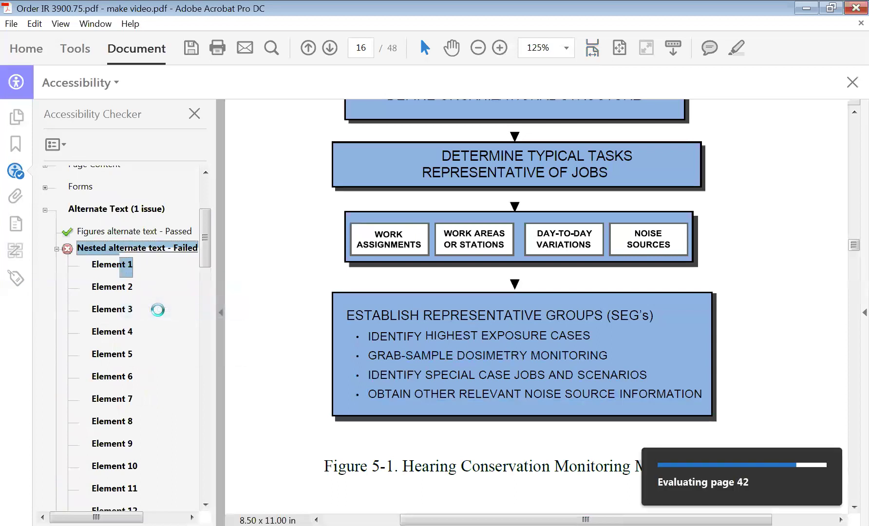
{"action": "left_click_drag", "start_coordinate": [208, 252], "coordinate": [204, 272]}
- Show failing Elements 1 through 7 of Nested alternate text on the page
{"action": "left_click", "coordinate": [109, 220]}
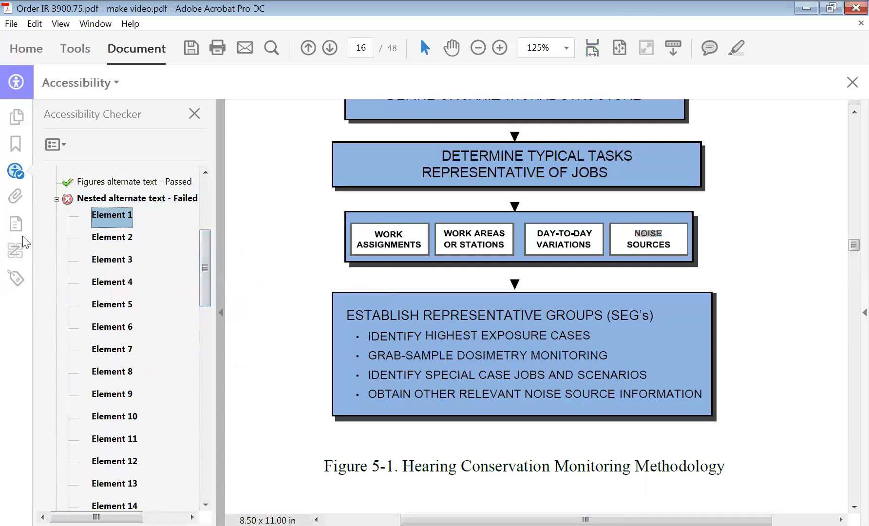
{"action": "left_click", "coordinate": [114, 239]}
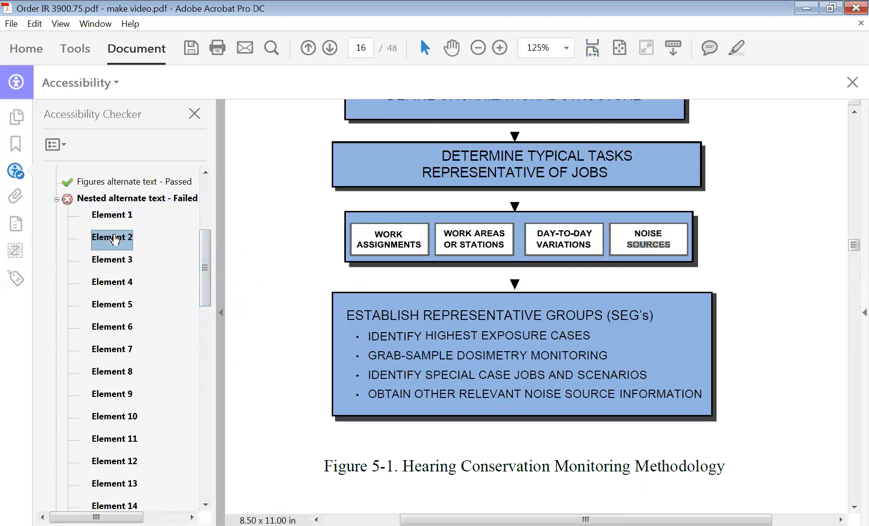
{"action": "left_click", "coordinate": [115, 262]}
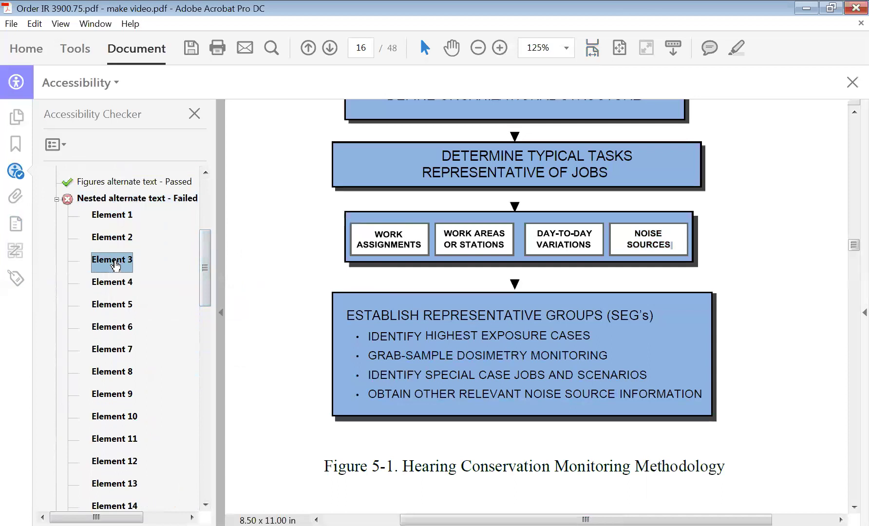
{"action": "left_click", "coordinate": [115, 281]}
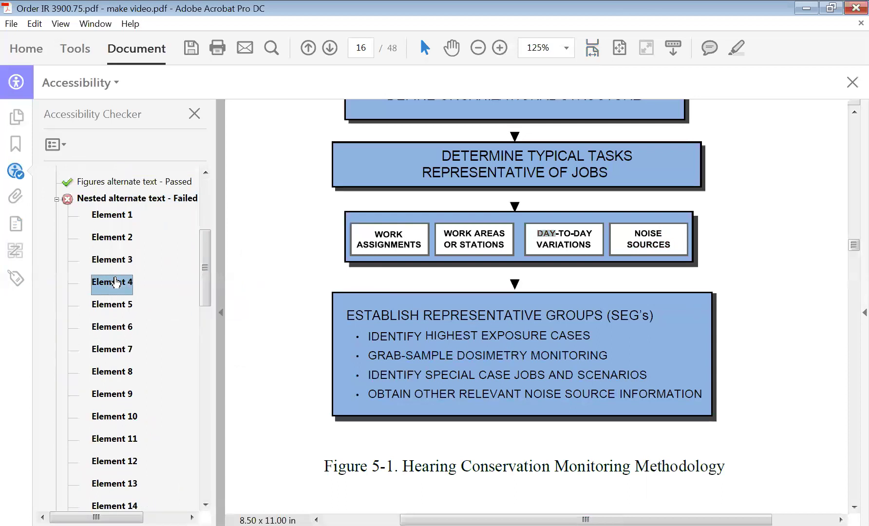
{"action": "left_click", "coordinate": [107, 307]}
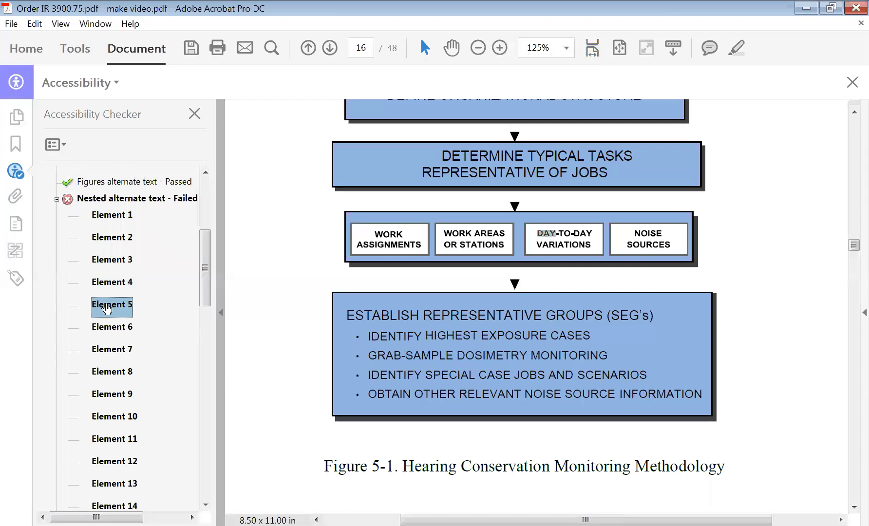
{"action": "left_click", "coordinate": [123, 332]}
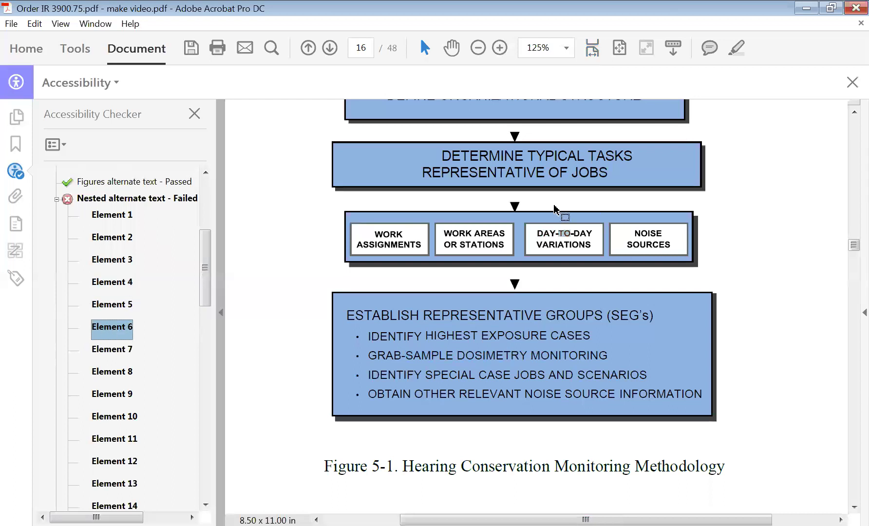
{"action": "left_click", "coordinate": [116, 348]}
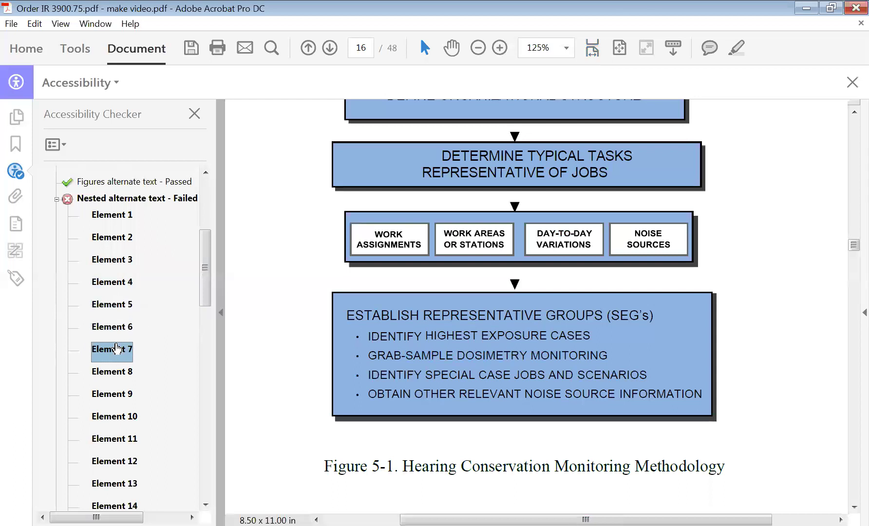
- Step through the remaining failing elements to Element 15, then return to Element 1's options
{"action": "key", "text": "Down"}
{"action": "key", "text": "Down"}
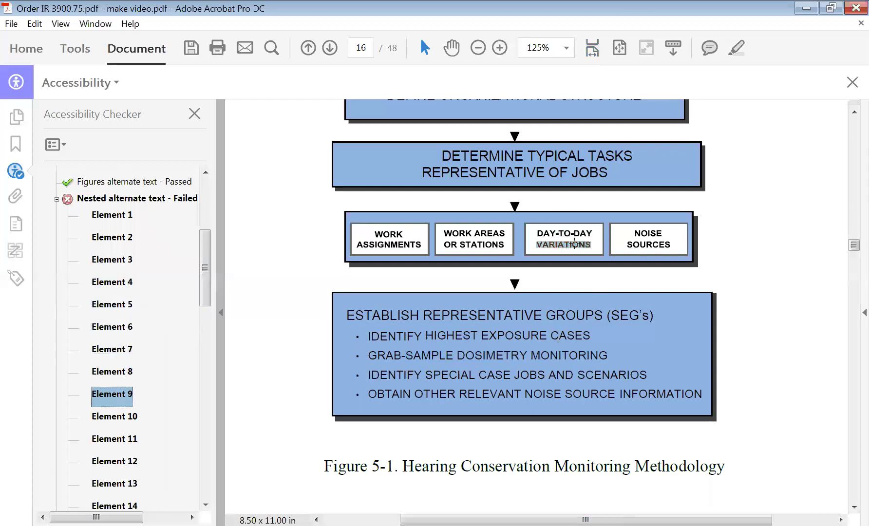
{"action": "key", "text": "Down"}
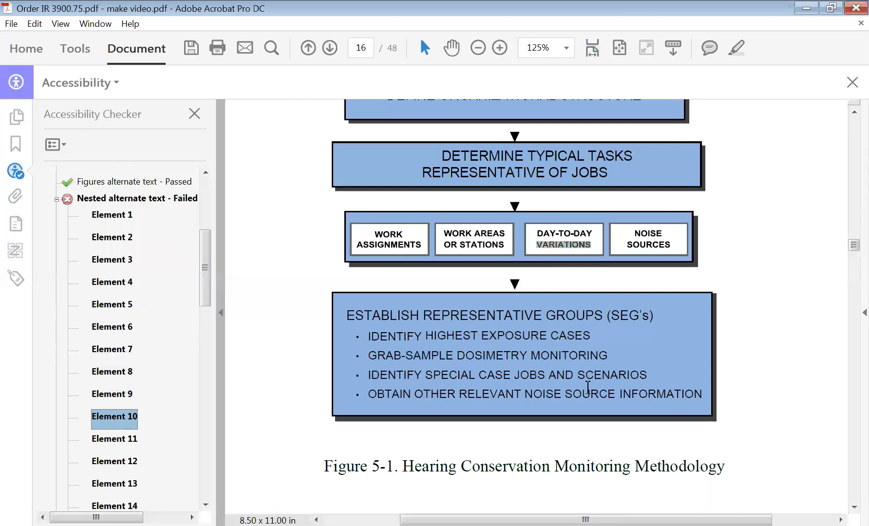
{"action": "key", "text": "Down"}
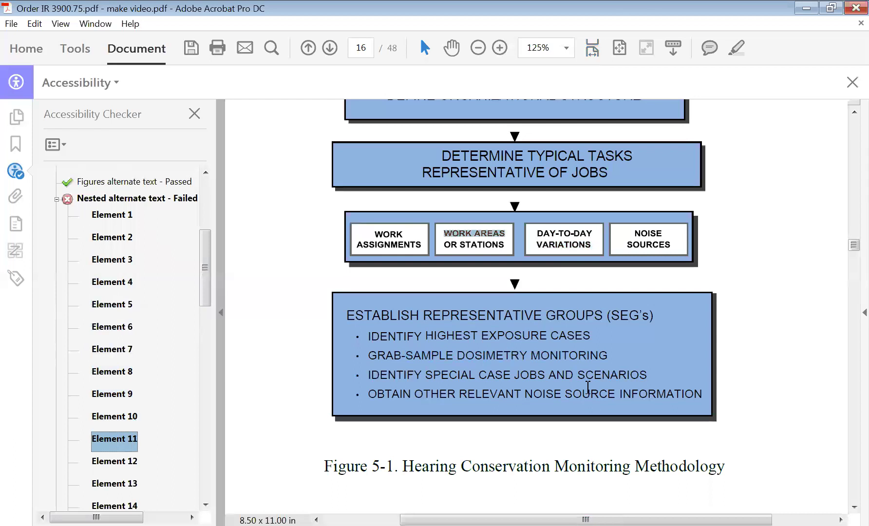
{"action": "key", "text": "Down"}
{"action": "key", "text": "Down"}
{"action": "key", "text": "Down"}
{"action": "key", "text": "Down"}
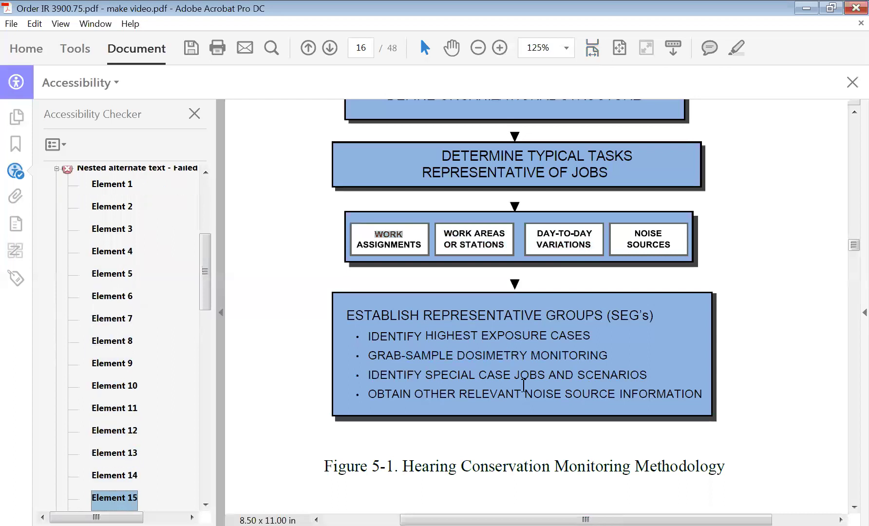
{"action": "key", "text": "Down"}
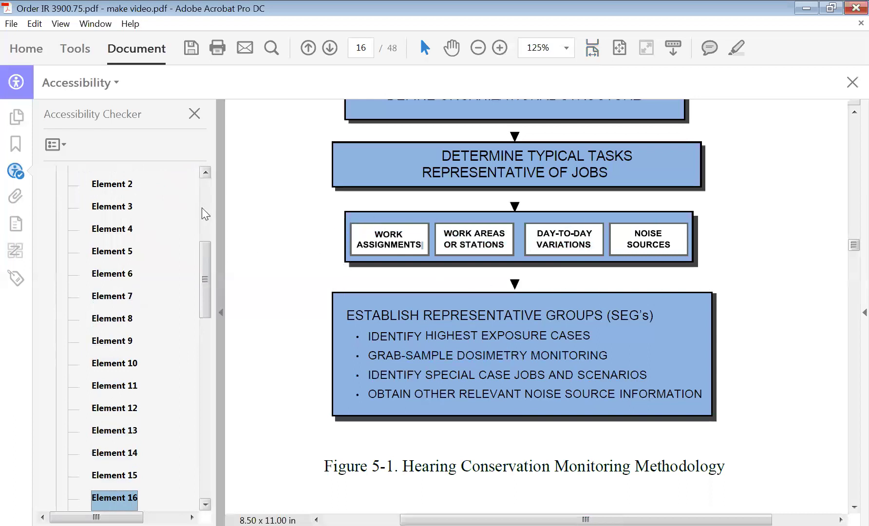
{"action": "left_click", "coordinate": [205, 173]}
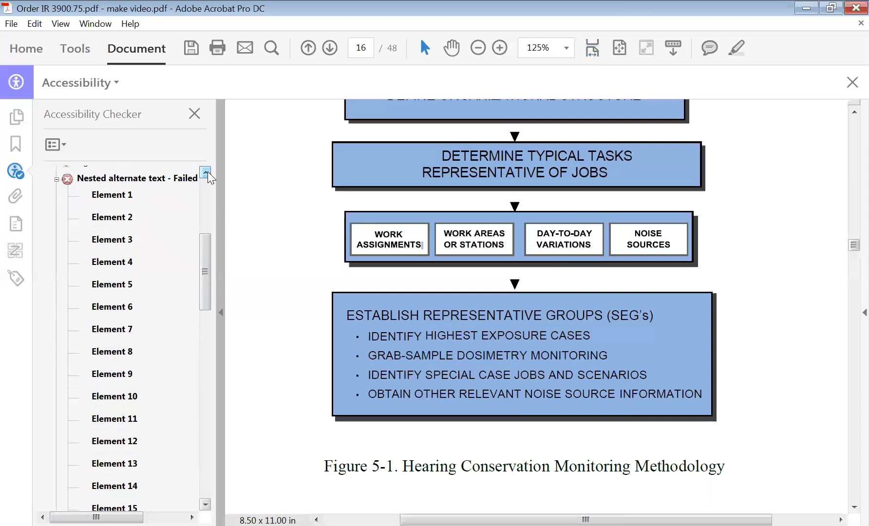
{"action": "right_click", "coordinate": [112, 196]}
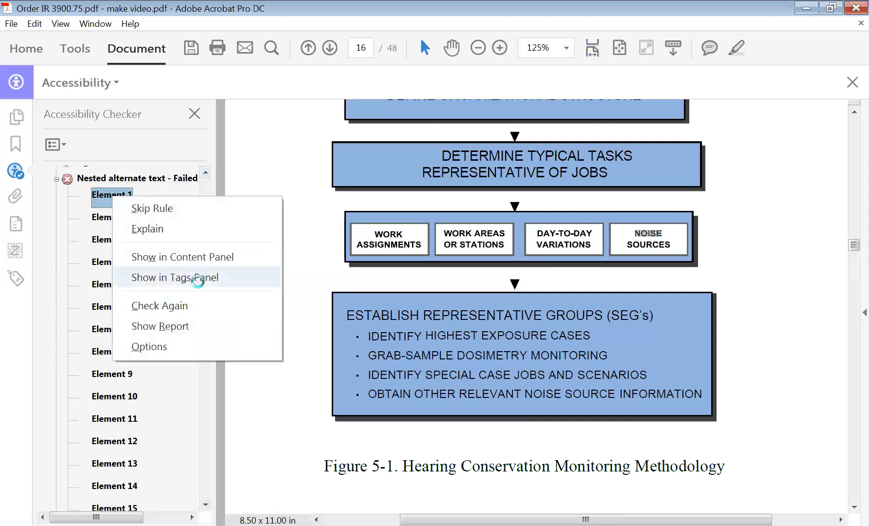
- Locate Element 1 in the tag tree and expand the three Spans in the NOISE SOURCES paragraph
{"action": "left_click", "coordinate": [198, 281]}
{"action": "scroll", "coordinate": [110, 393], "scroll_direction": "down", "scroll_amount": 2}
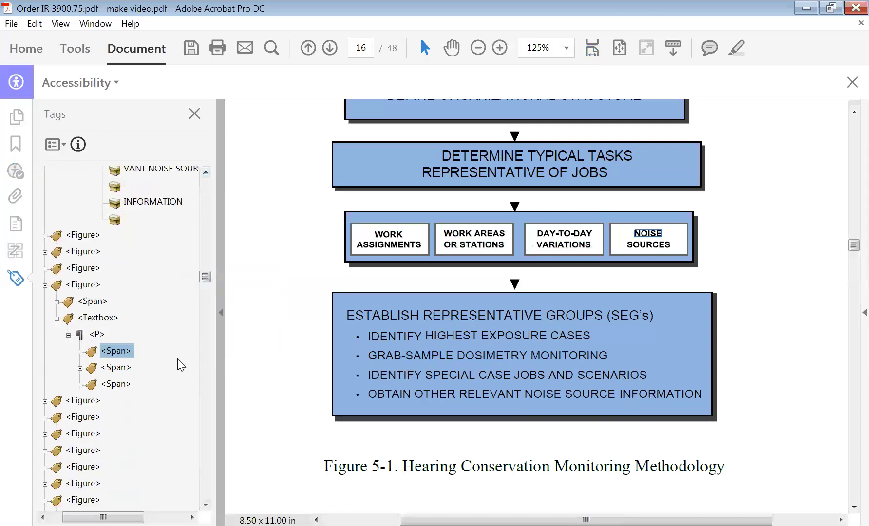
{"action": "left_click", "coordinate": [80, 351]}
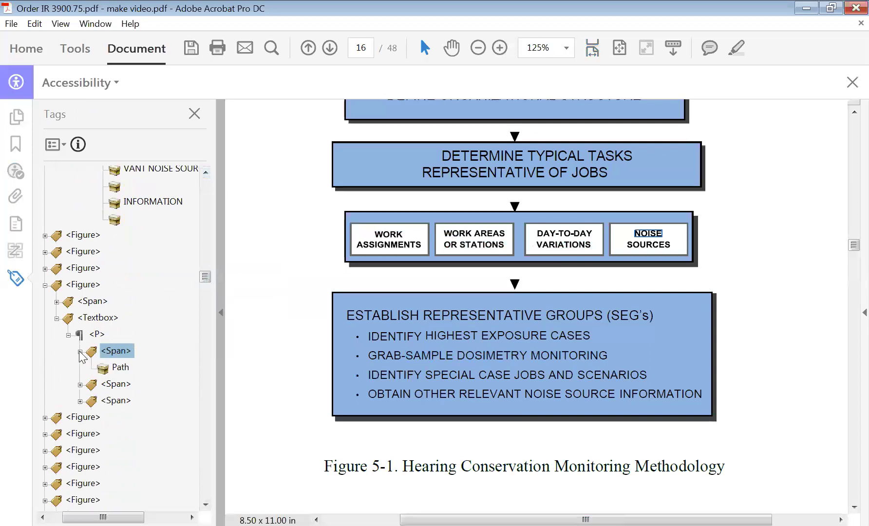
{"action": "left_click", "coordinate": [79, 384]}
{"action": "left_click", "coordinate": [81, 417]}
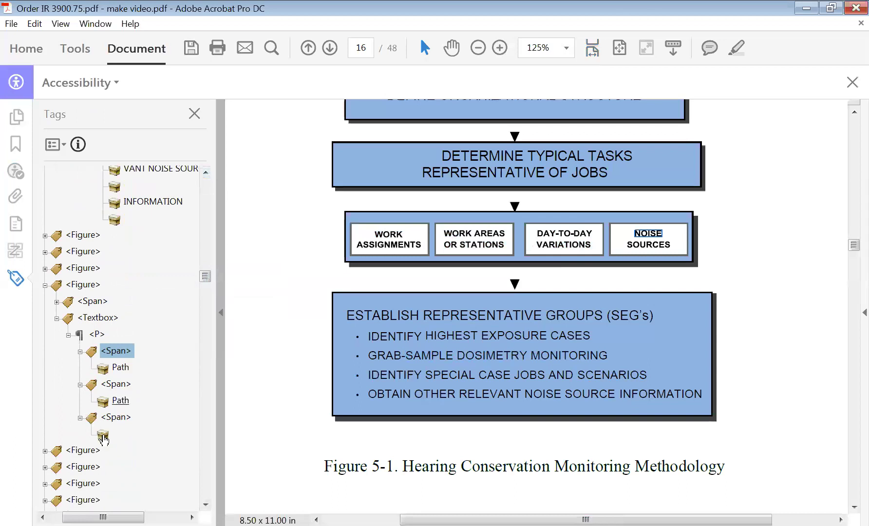
{"action": "left_click", "coordinate": [103, 437]}
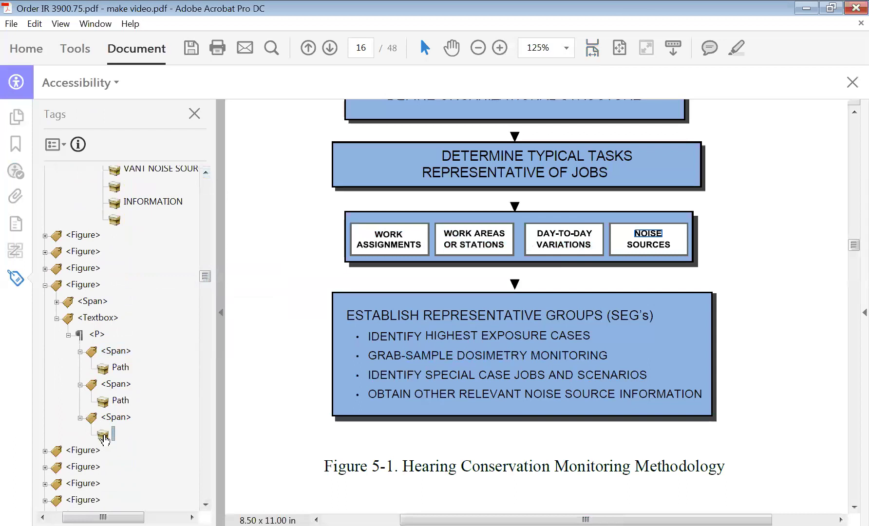
- Drag both Paths and the unnamed item out of their Spans directly under P
{"action": "left_click_drag", "start_coordinate": [105, 370], "coordinate": [89, 335]}
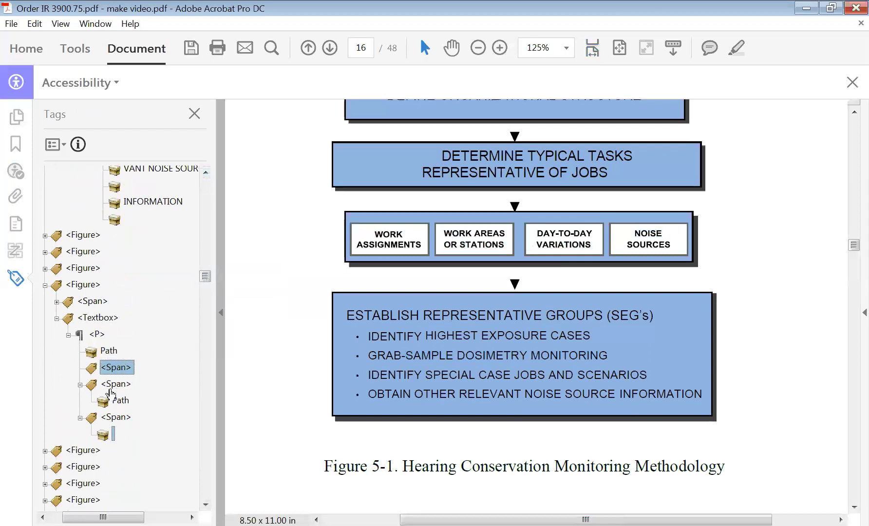
{"action": "left_click_drag", "start_coordinate": [102, 401], "coordinate": [96, 358]}
{"action": "left_click_drag", "start_coordinate": [102, 434], "coordinate": [90, 386]}
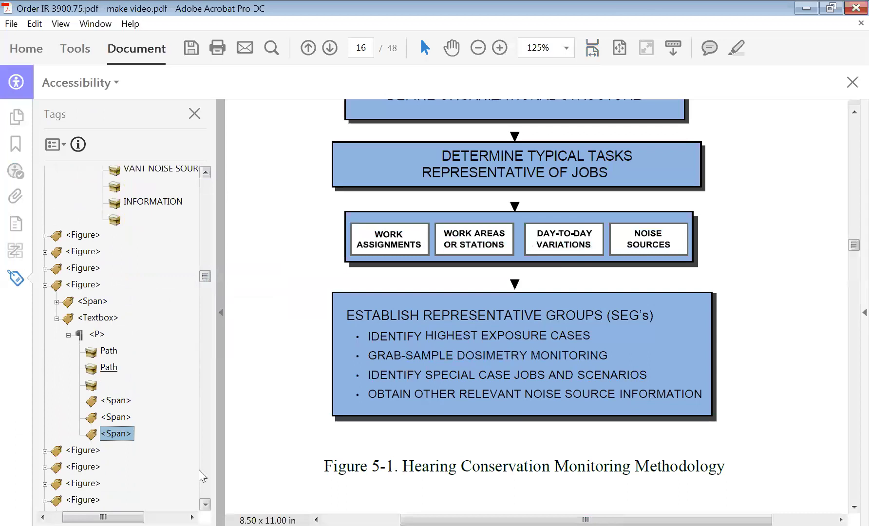
- Delete the empty Span tags from the NOISE SOURCES paragraph
{"action": "left_click", "coordinate": [119, 433]}
{"action": "left_click", "coordinate": [96, 434]}
{"action": "key", "text": "Delete"}
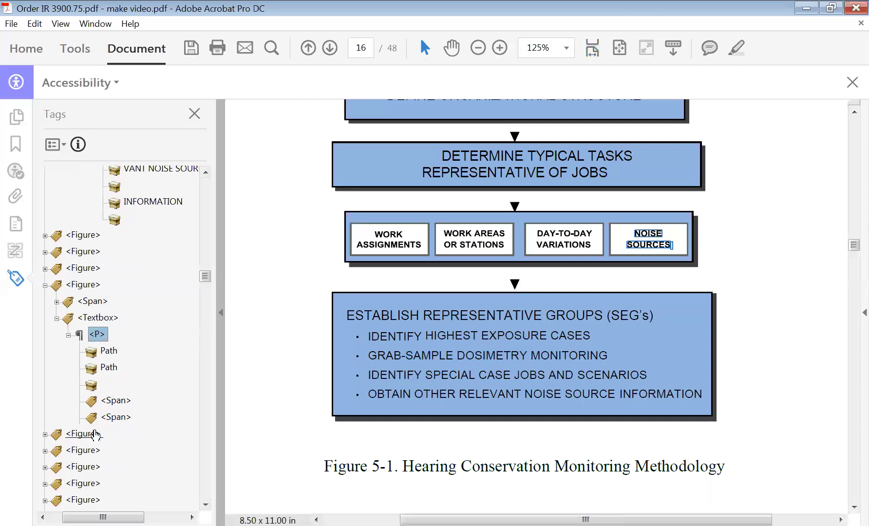
{"action": "left_click", "coordinate": [112, 402]}
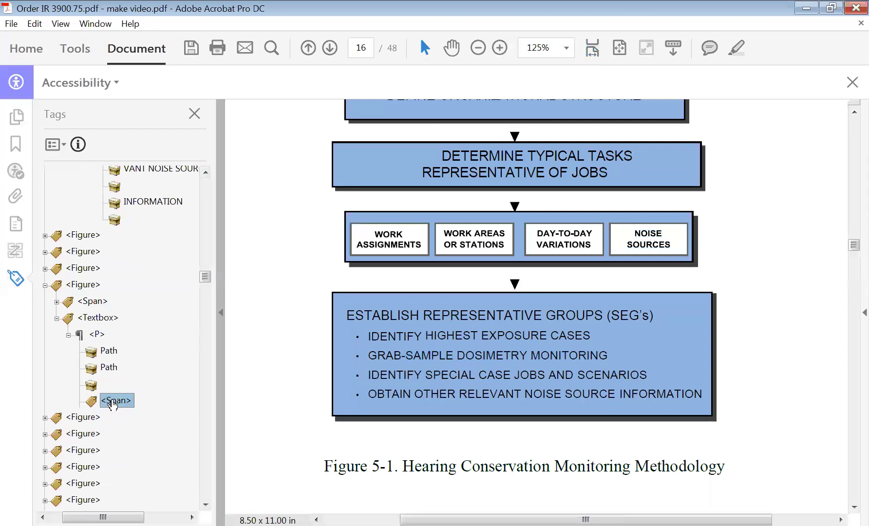
{"action": "key", "text": "Delete"}
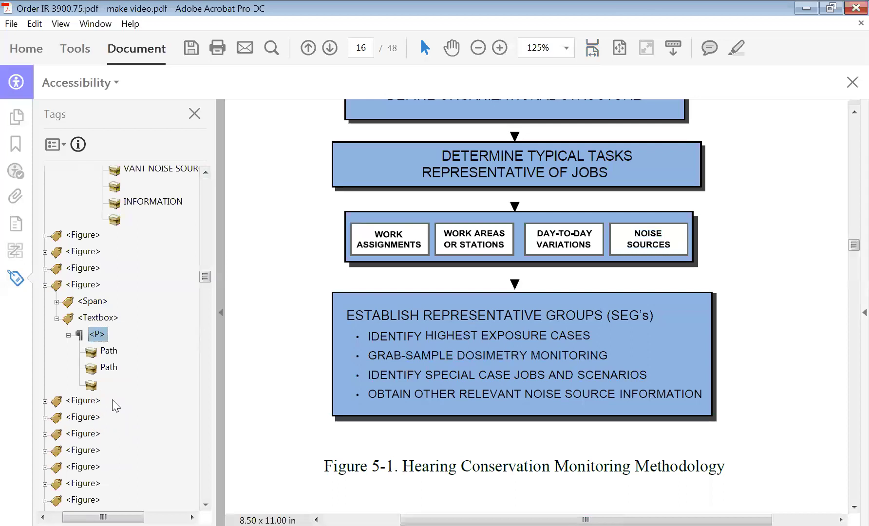
- Collapse the NOISE SOURCES text box and return to the Accessibility Checker results
{"action": "left_click", "coordinate": [78, 334]}
{"action": "left_click", "coordinate": [56, 318]}
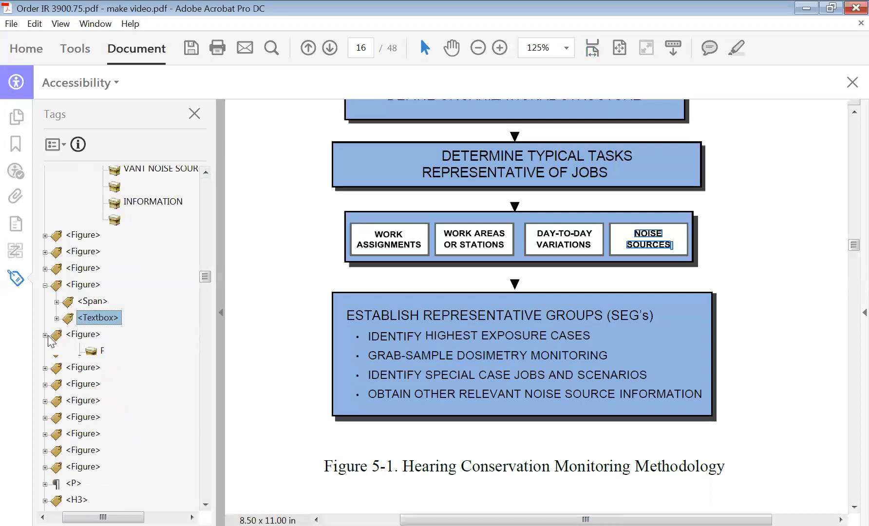
{"action": "left_click", "coordinate": [92, 352]}
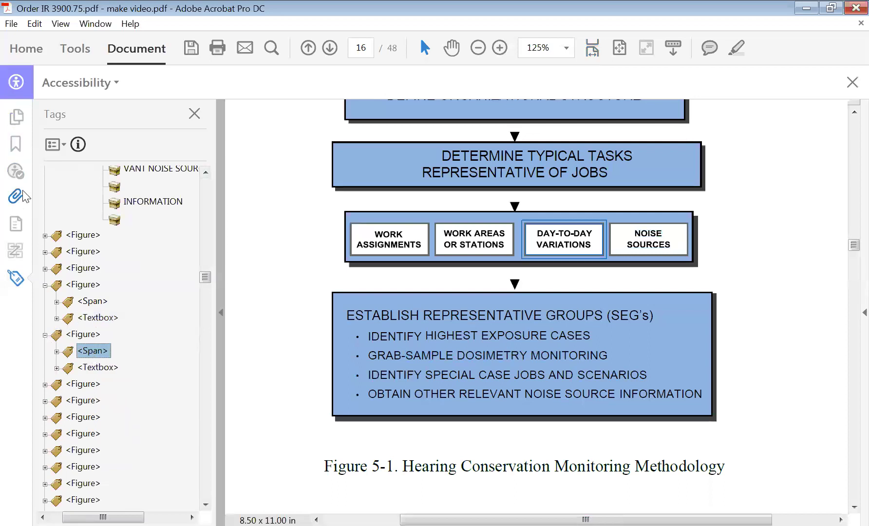
{"action": "left_click", "coordinate": [16, 171]}
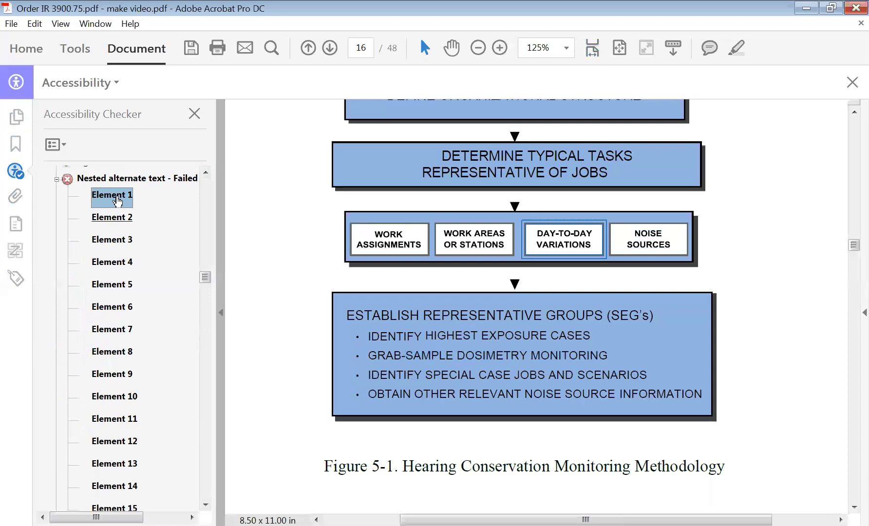
- Show failing Element 4 in the Tags panel
{"action": "left_click", "coordinate": [115, 242]}
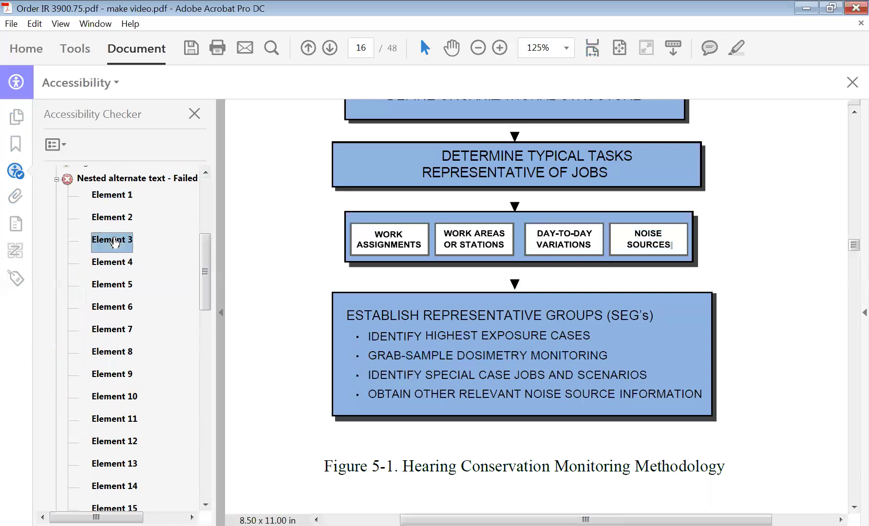
{"action": "left_click", "coordinate": [116, 267]}
{"action": "right_click", "coordinate": [115, 266]}
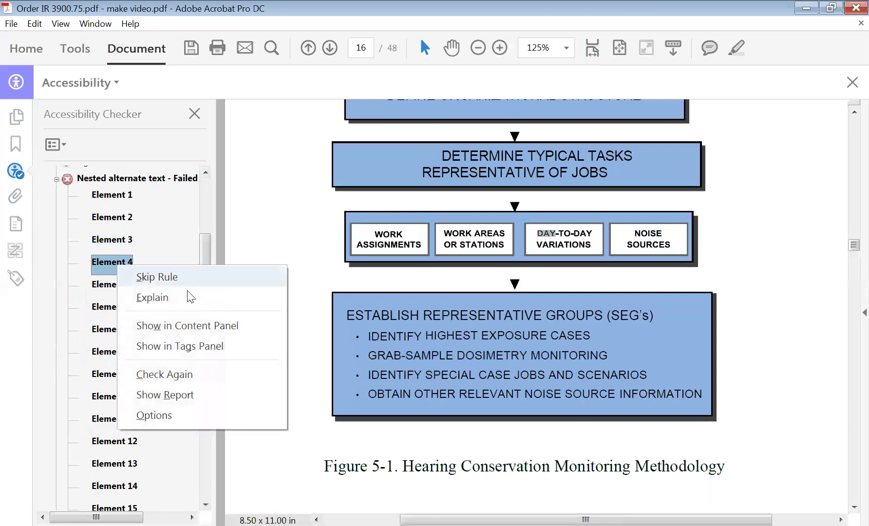
{"action": "left_click", "coordinate": [211, 345]}
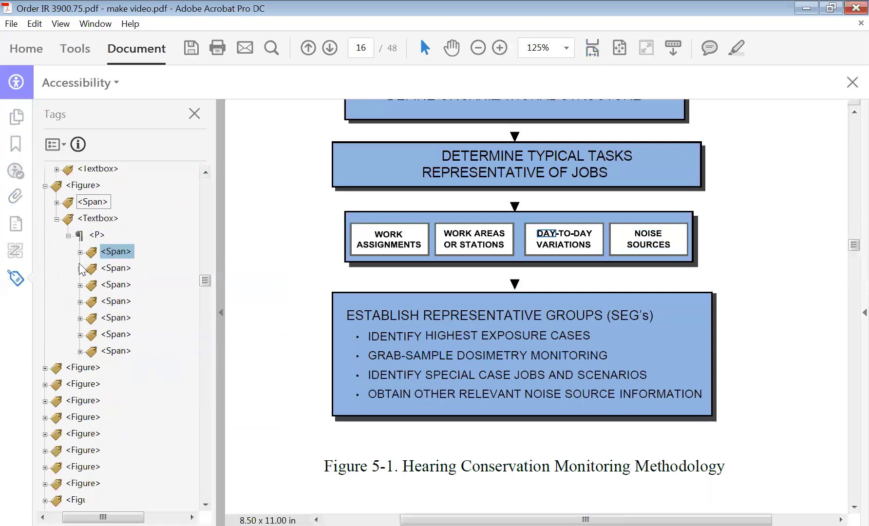
- Expand all seven Spans in the DAY-TO-DAY VARIATIONS paragraph to reveal their contents
{"action": "left_click", "coordinate": [81, 253]}
{"action": "left_click", "coordinate": [80, 252]}
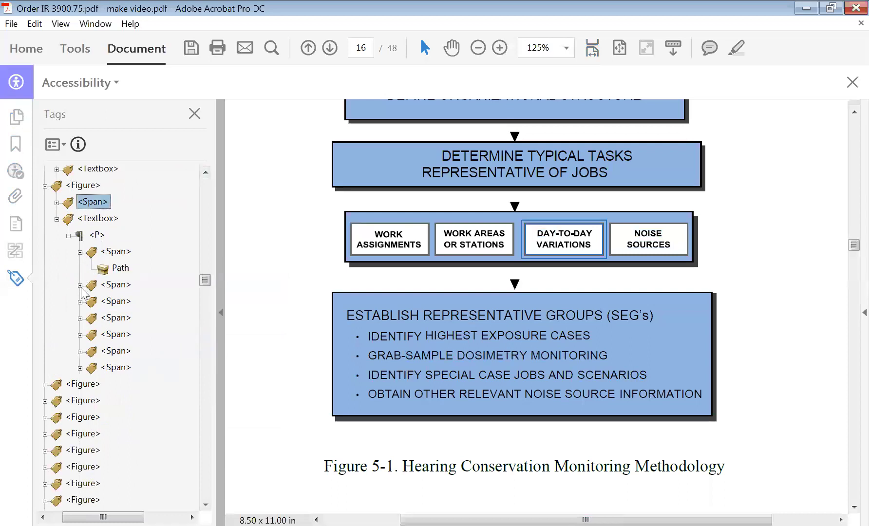
{"action": "left_click", "coordinate": [81, 285]}
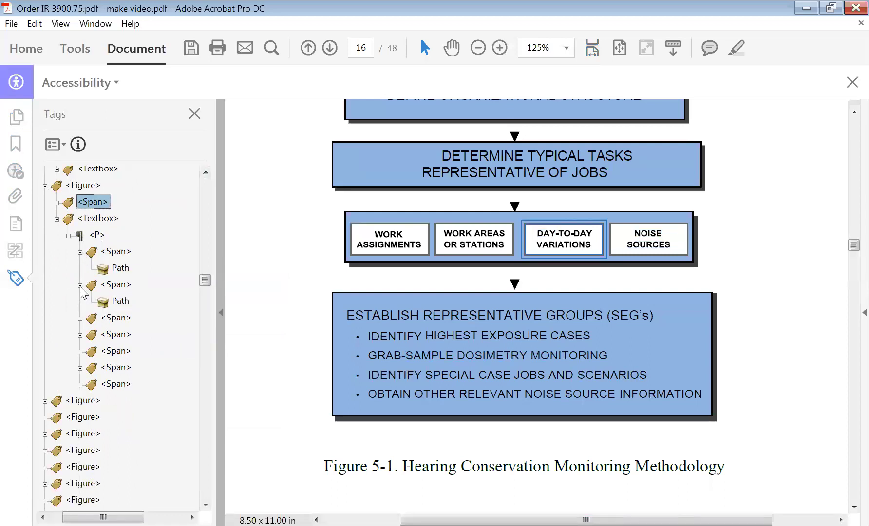
{"action": "scroll", "coordinate": [81, 287], "scroll_direction": "down", "scroll_amount": 1}
{"action": "left_click", "coordinate": [80, 269]}
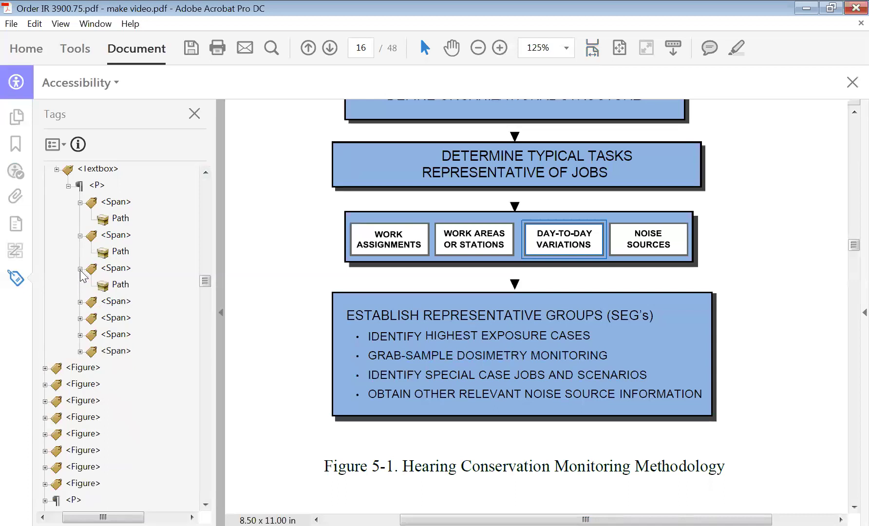
{"action": "left_click", "coordinate": [80, 301]}
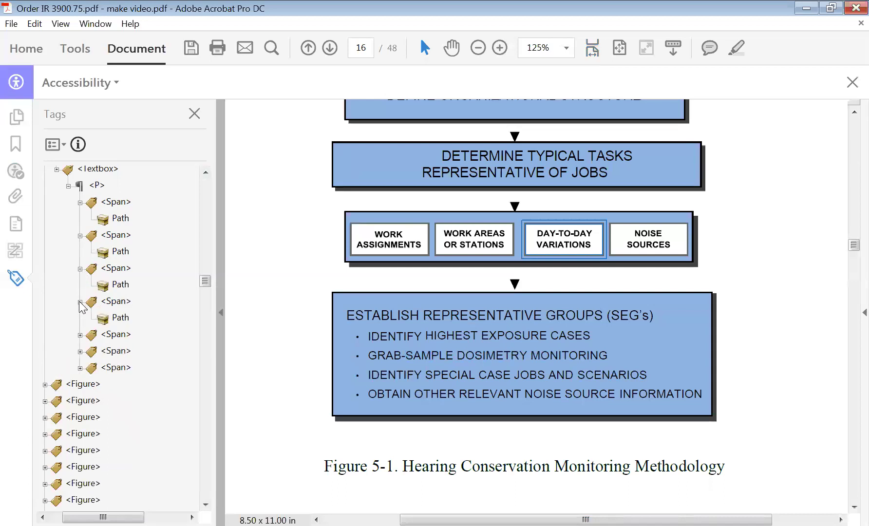
{"action": "left_click", "coordinate": [80, 335]}
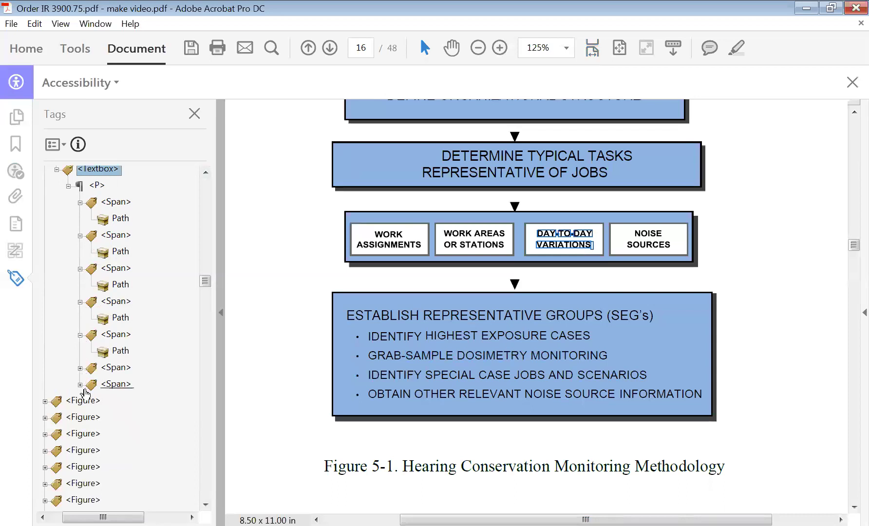
{"action": "left_click", "coordinate": [81, 385]}
{"action": "left_click", "coordinate": [80, 368]}
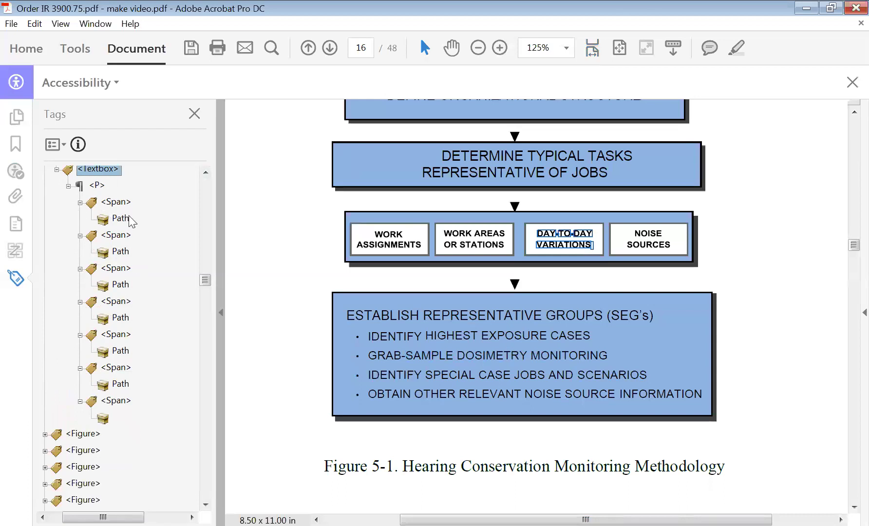
- Drag the six Paths and the unnamed item directly under the paragraph tag
{"action": "left_click_drag", "start_coordinate": [117, 219], "coordinate": [102, 191]}
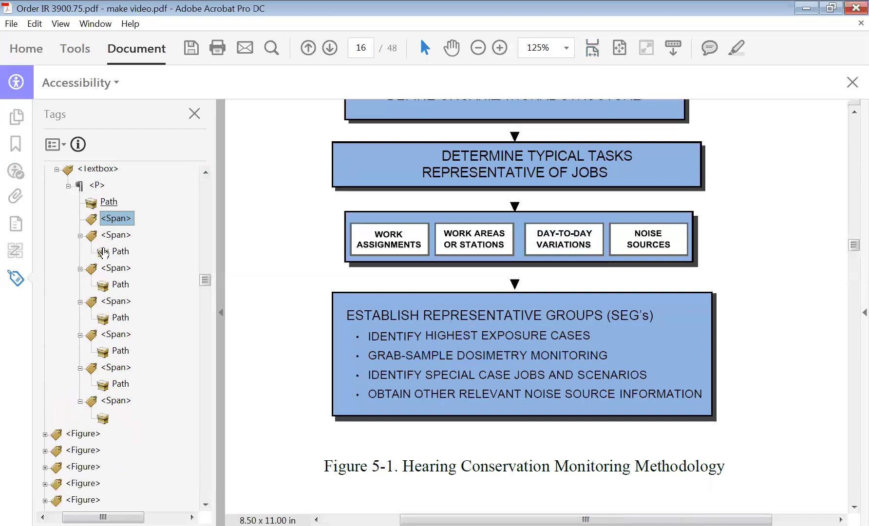
{"action": "left_click_drag", "start_coordinate": [104, 253], "coordinate": [100, 212]}
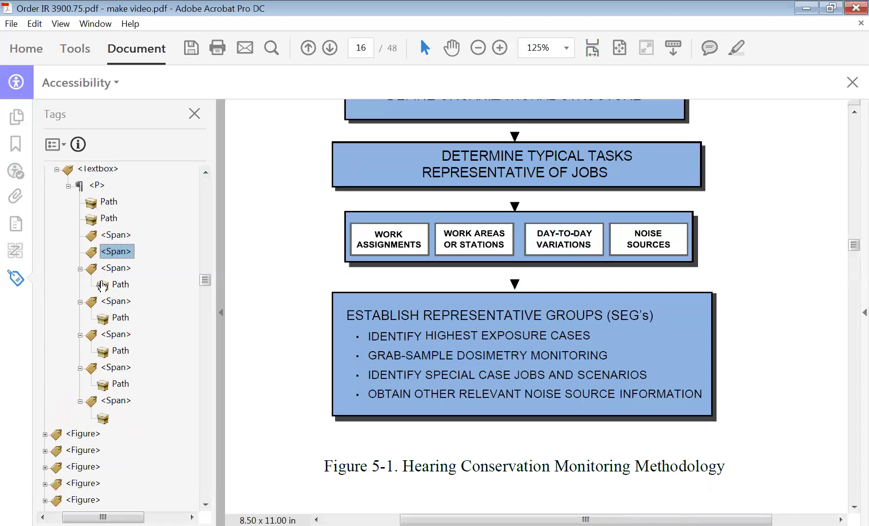
{"action": "left_click_drag", "start_coordinate": [102, 285], "coordinate": [95, 226]}
{"action": "left_click_drag", "start_coordinate": [101, 319], "coordinate": [99, 249]}
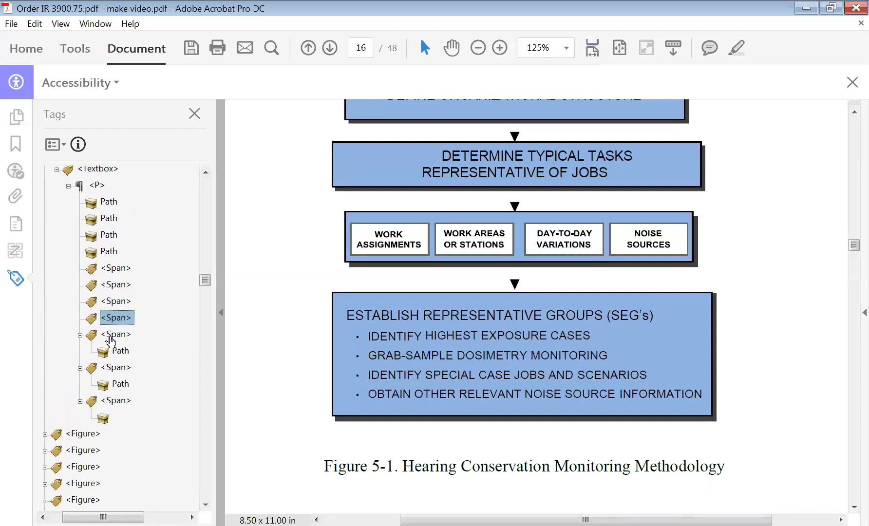
{"action": "left_click_drag", "start_coordinate": [102, 353], "coordinate": [97, 278]}
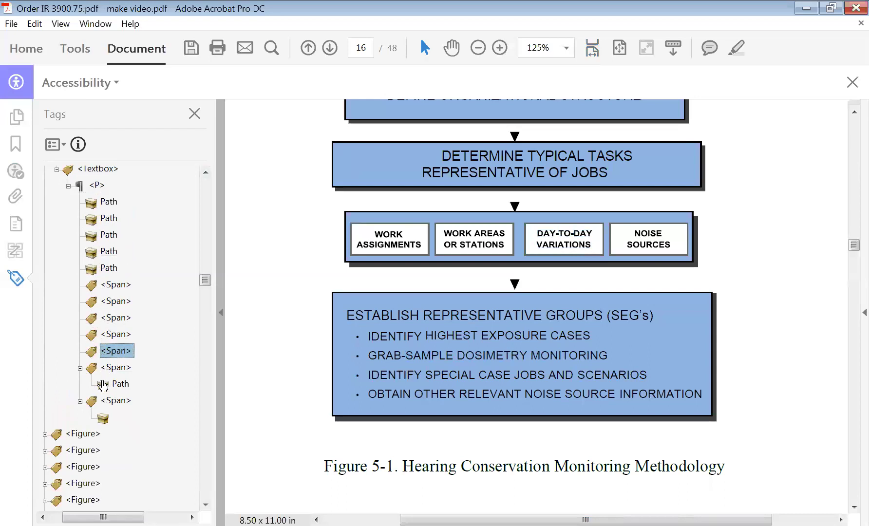
{"action": "left_click_drag", "start_coordinate": [104, 384], "coordinate": [96, 282]}
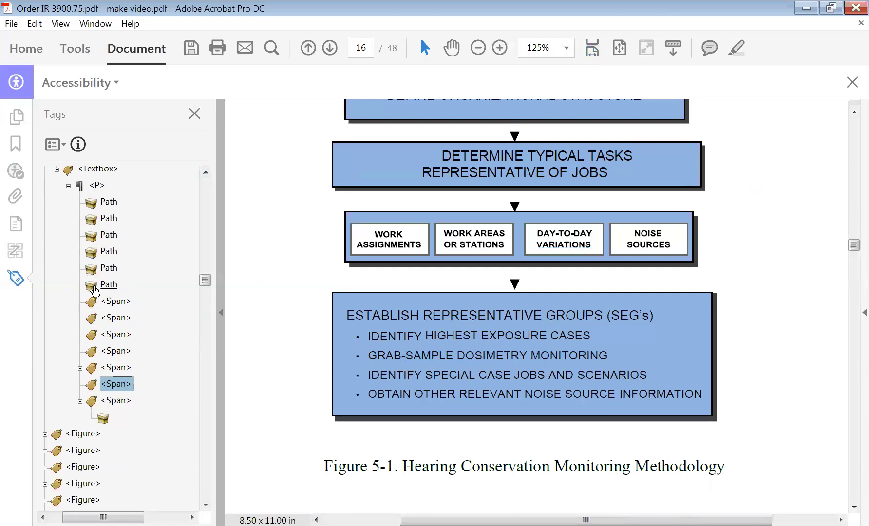
{"action": "left_click_drag", "start_coordinate": [102, 418], "coordinate": [95, 297]}
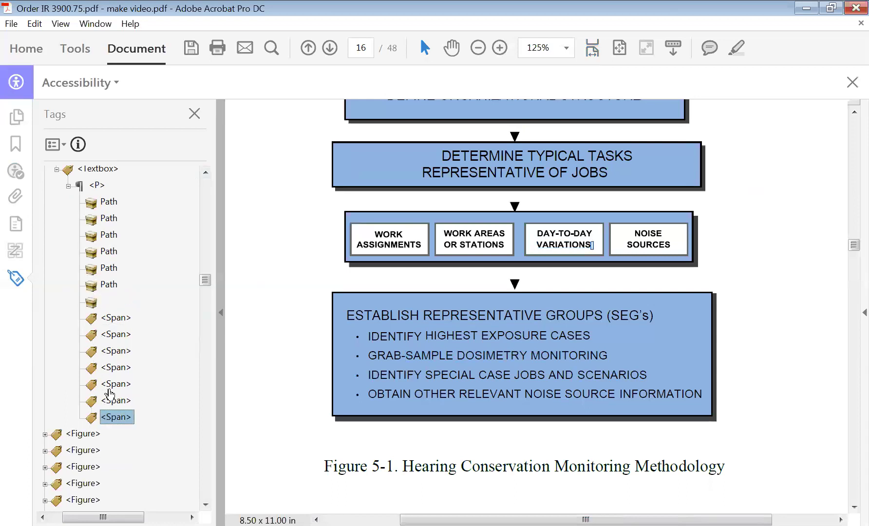
{"action": "left_click", "coordinate": [126, 320]}
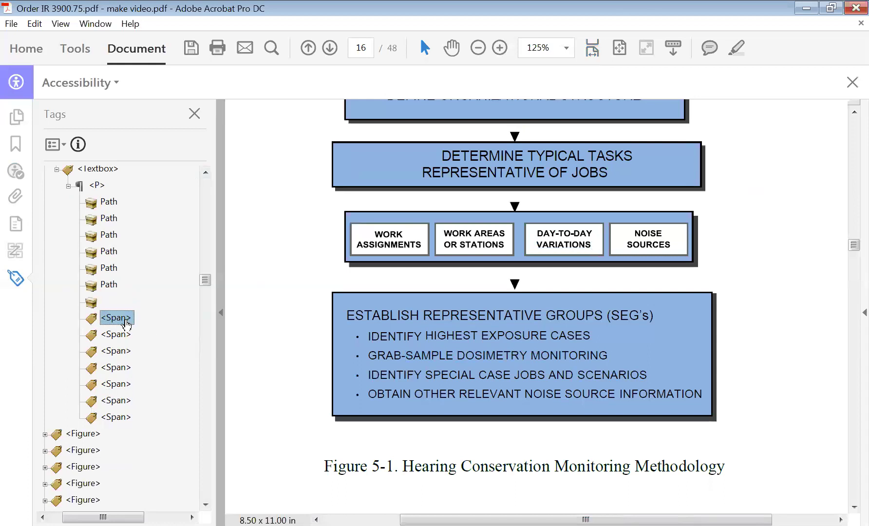